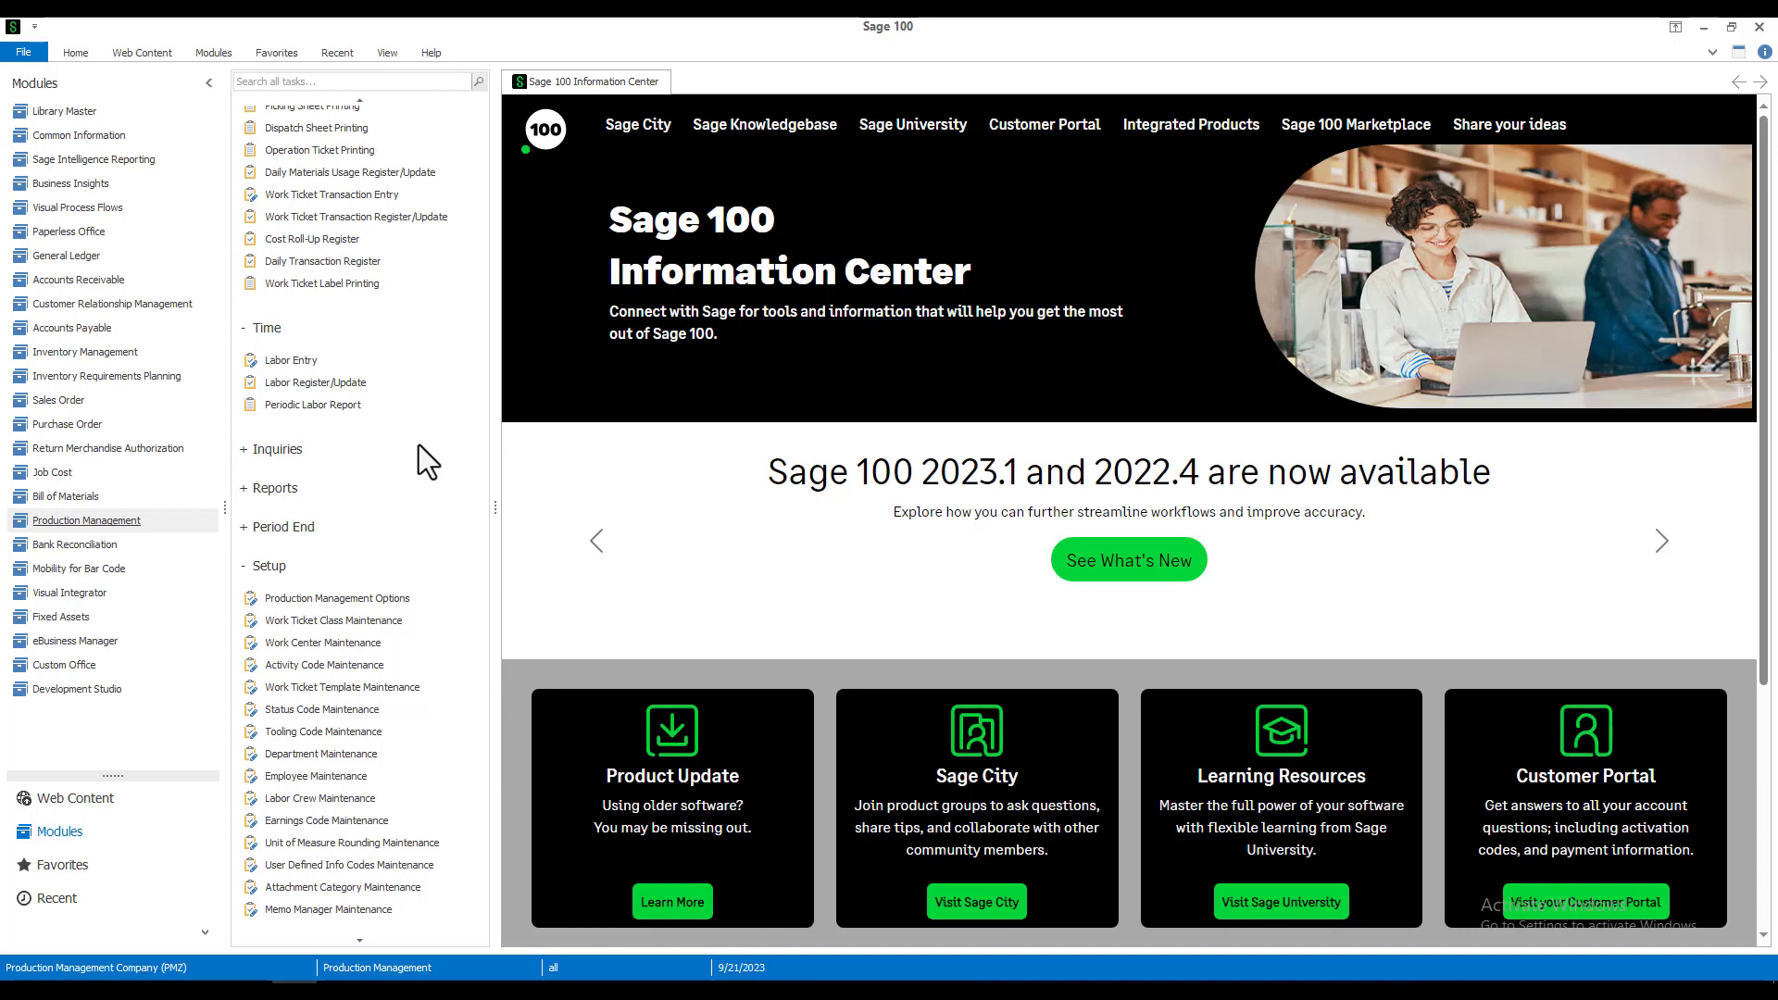
Step: Open Role Maintenance from the Library Master module and load the role "all"
{"action": "left_click", "coordinate": [92, 112]}
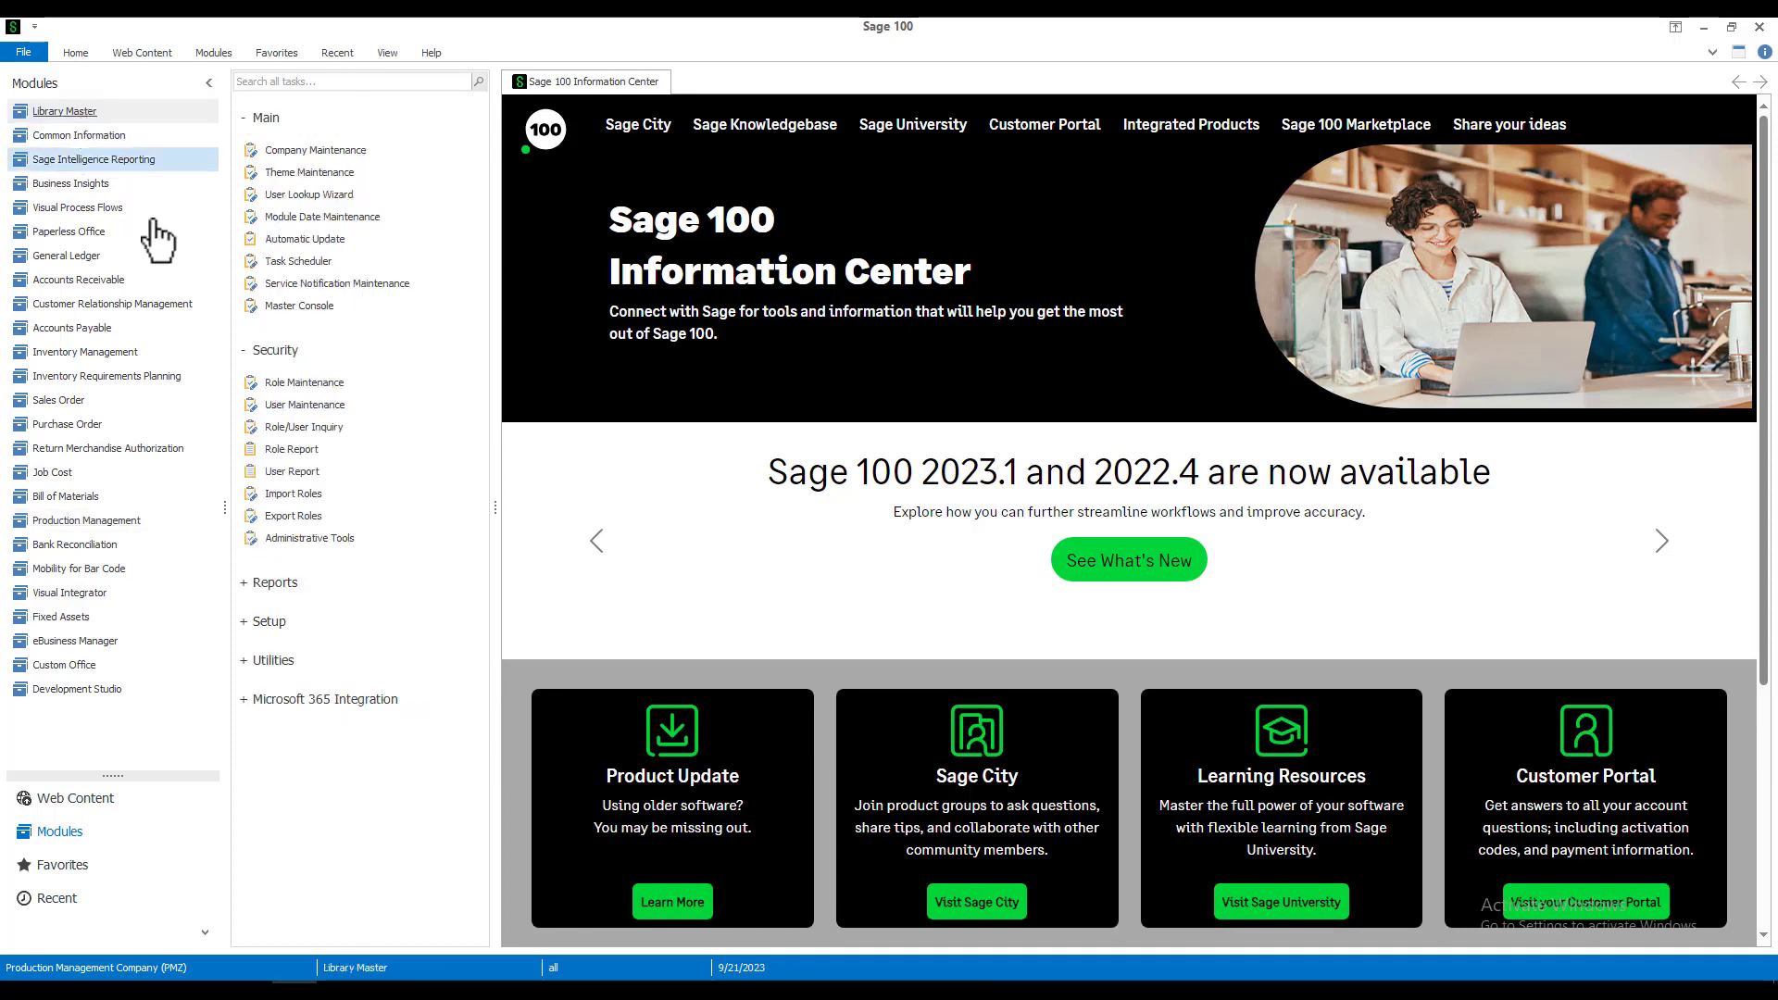
{"action": "left_click", "coordinate": [291, 385]}
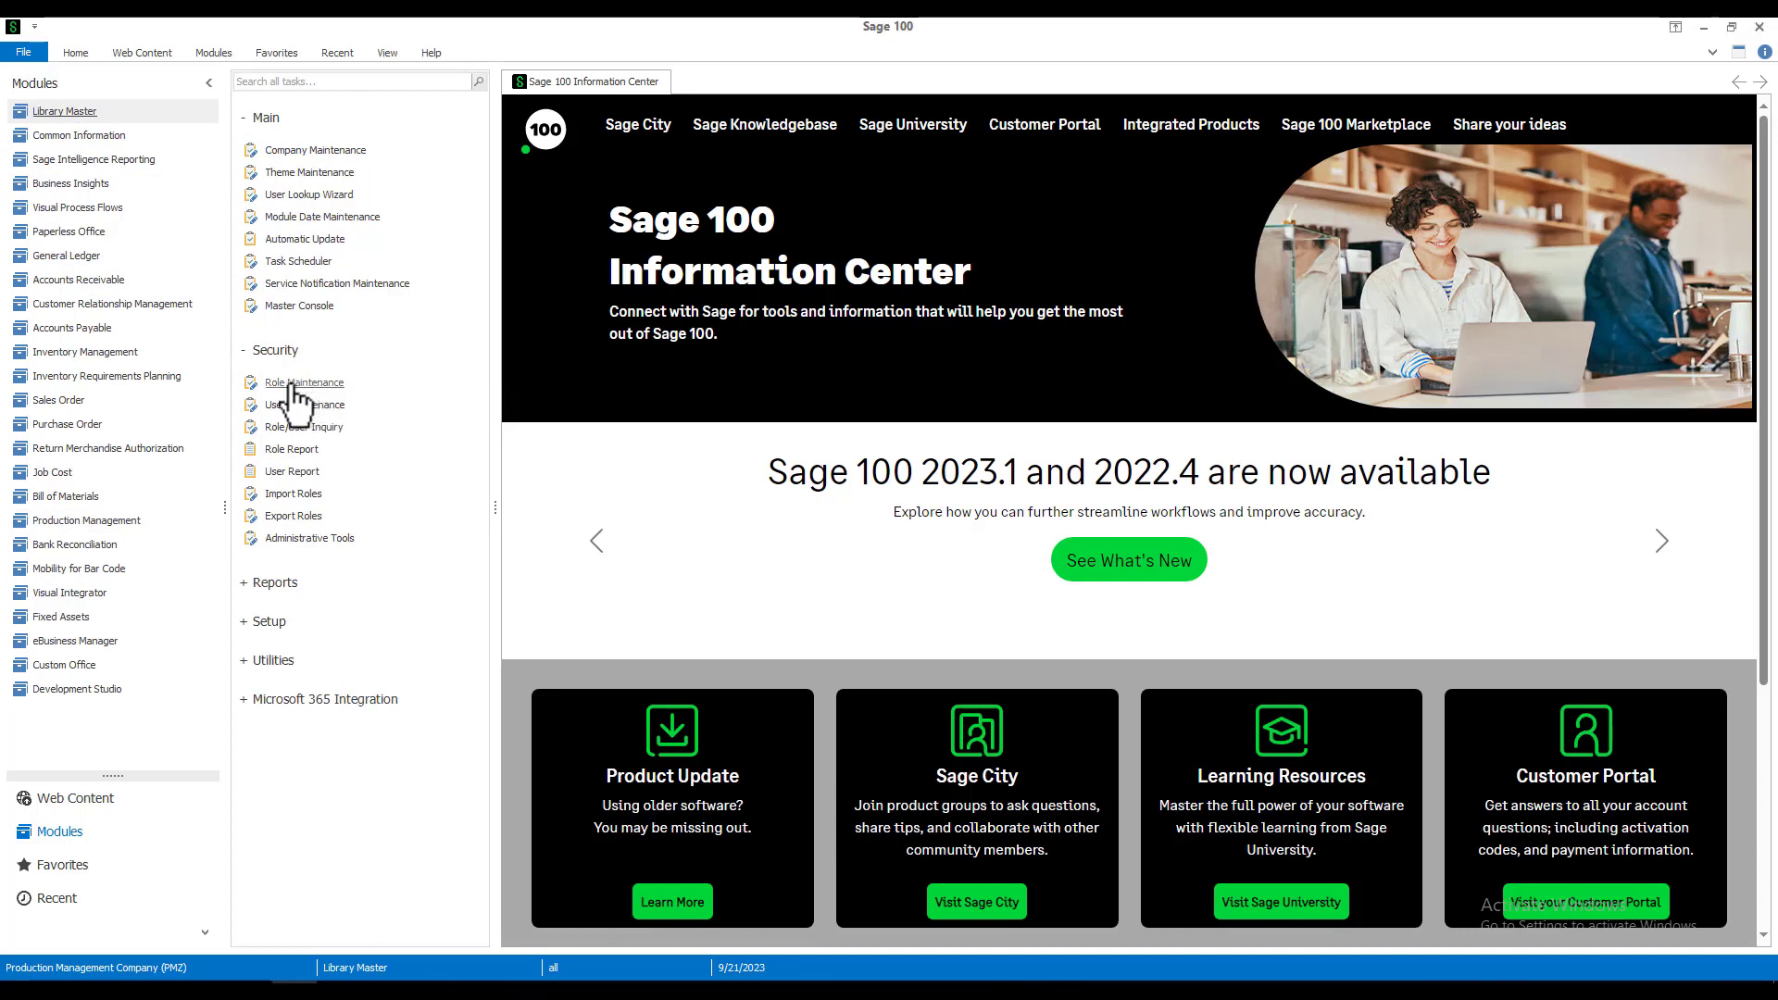
{"action": "left_click", "coordinate": [793, 286]}
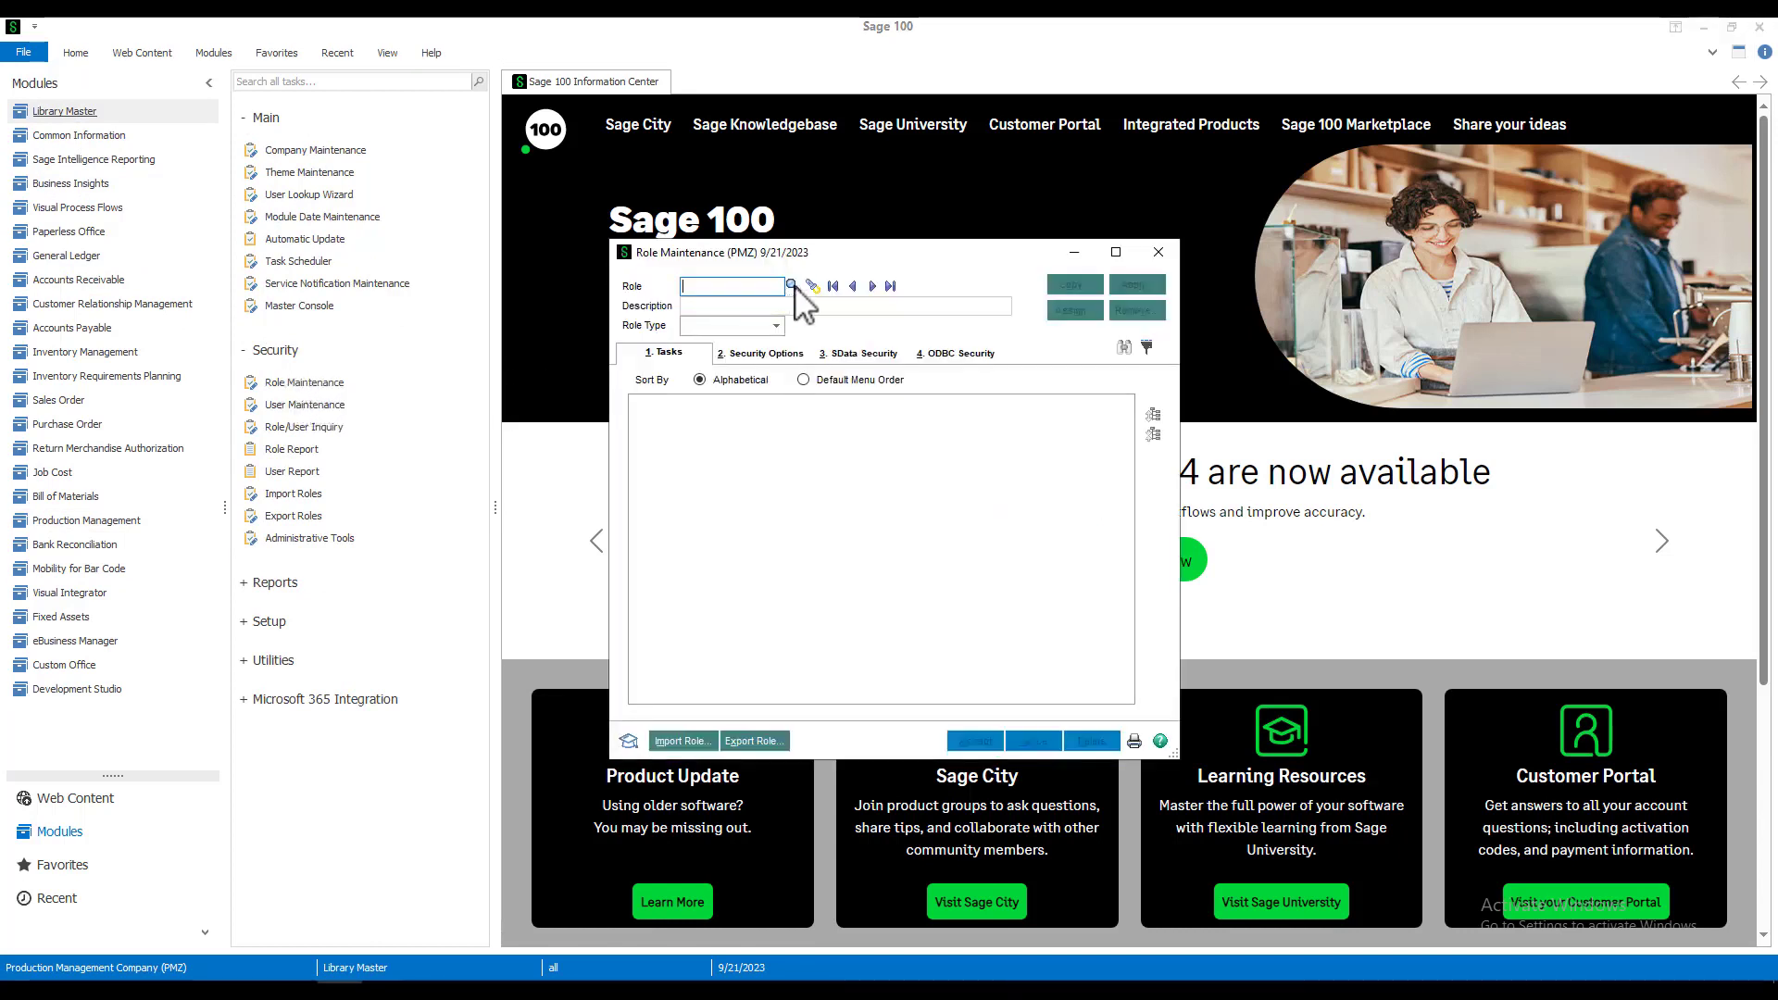
{"action": "left_click", "coordinate": [1167, 389]}
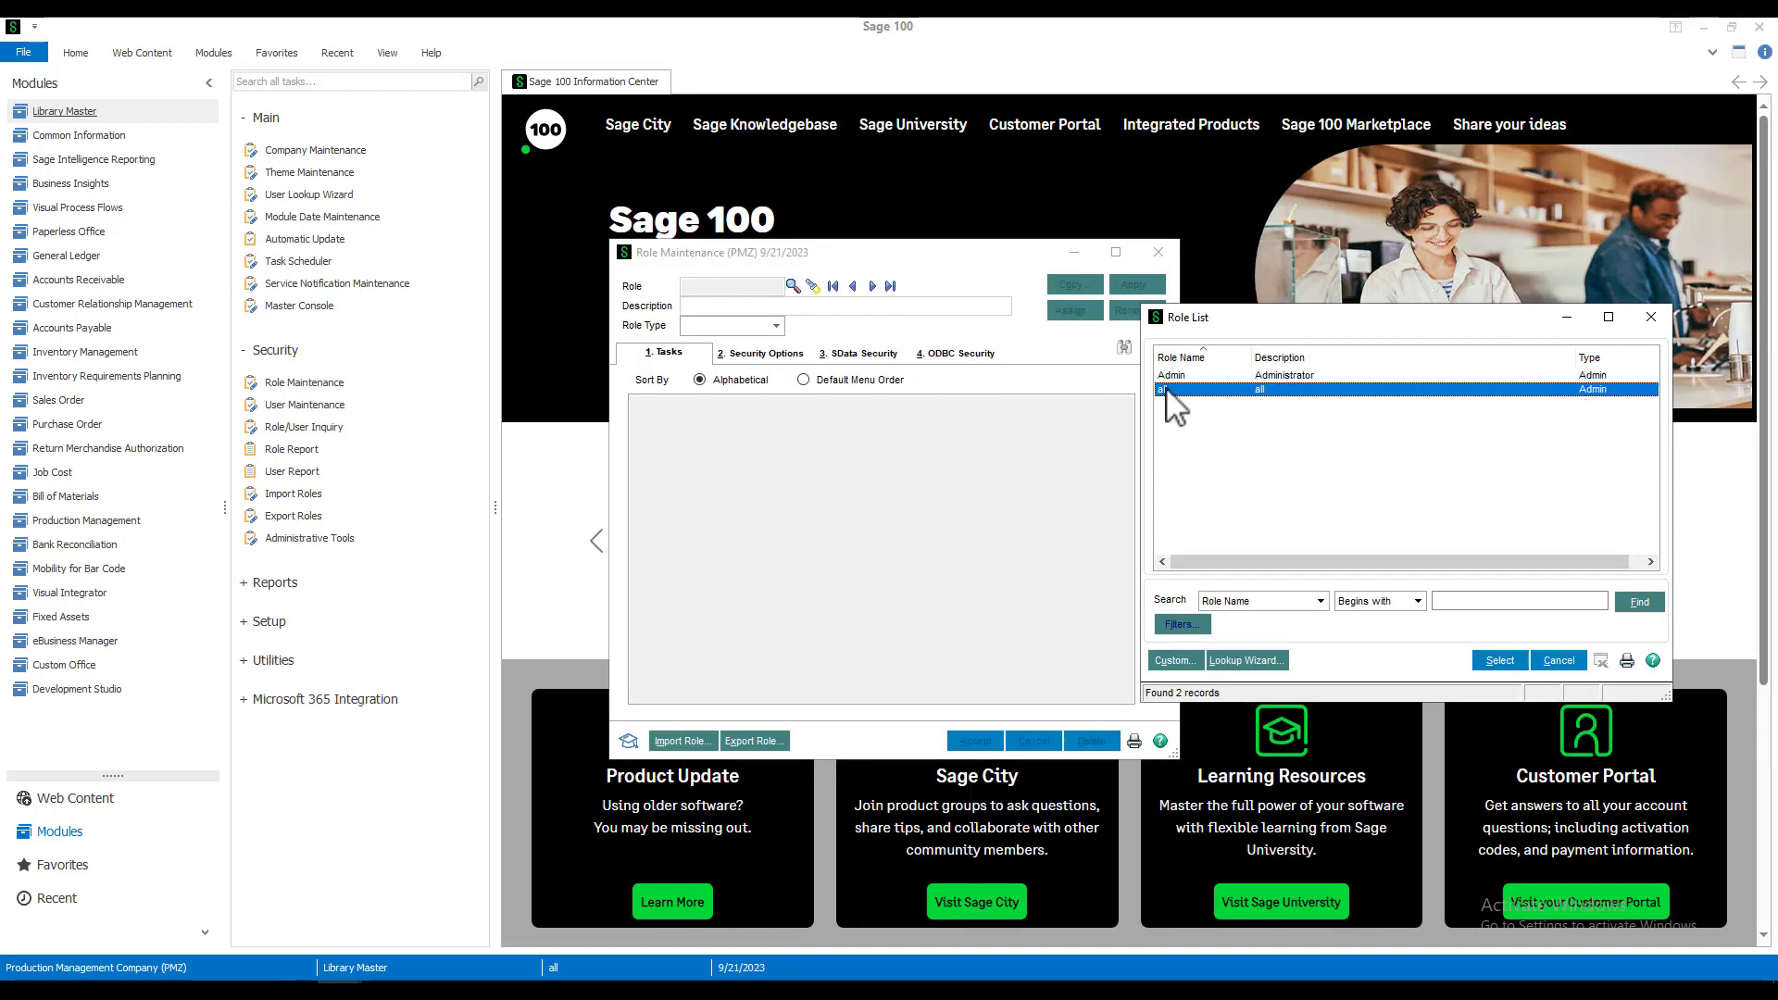
{"action": "left_click", "coordinate": [1498, 659]}
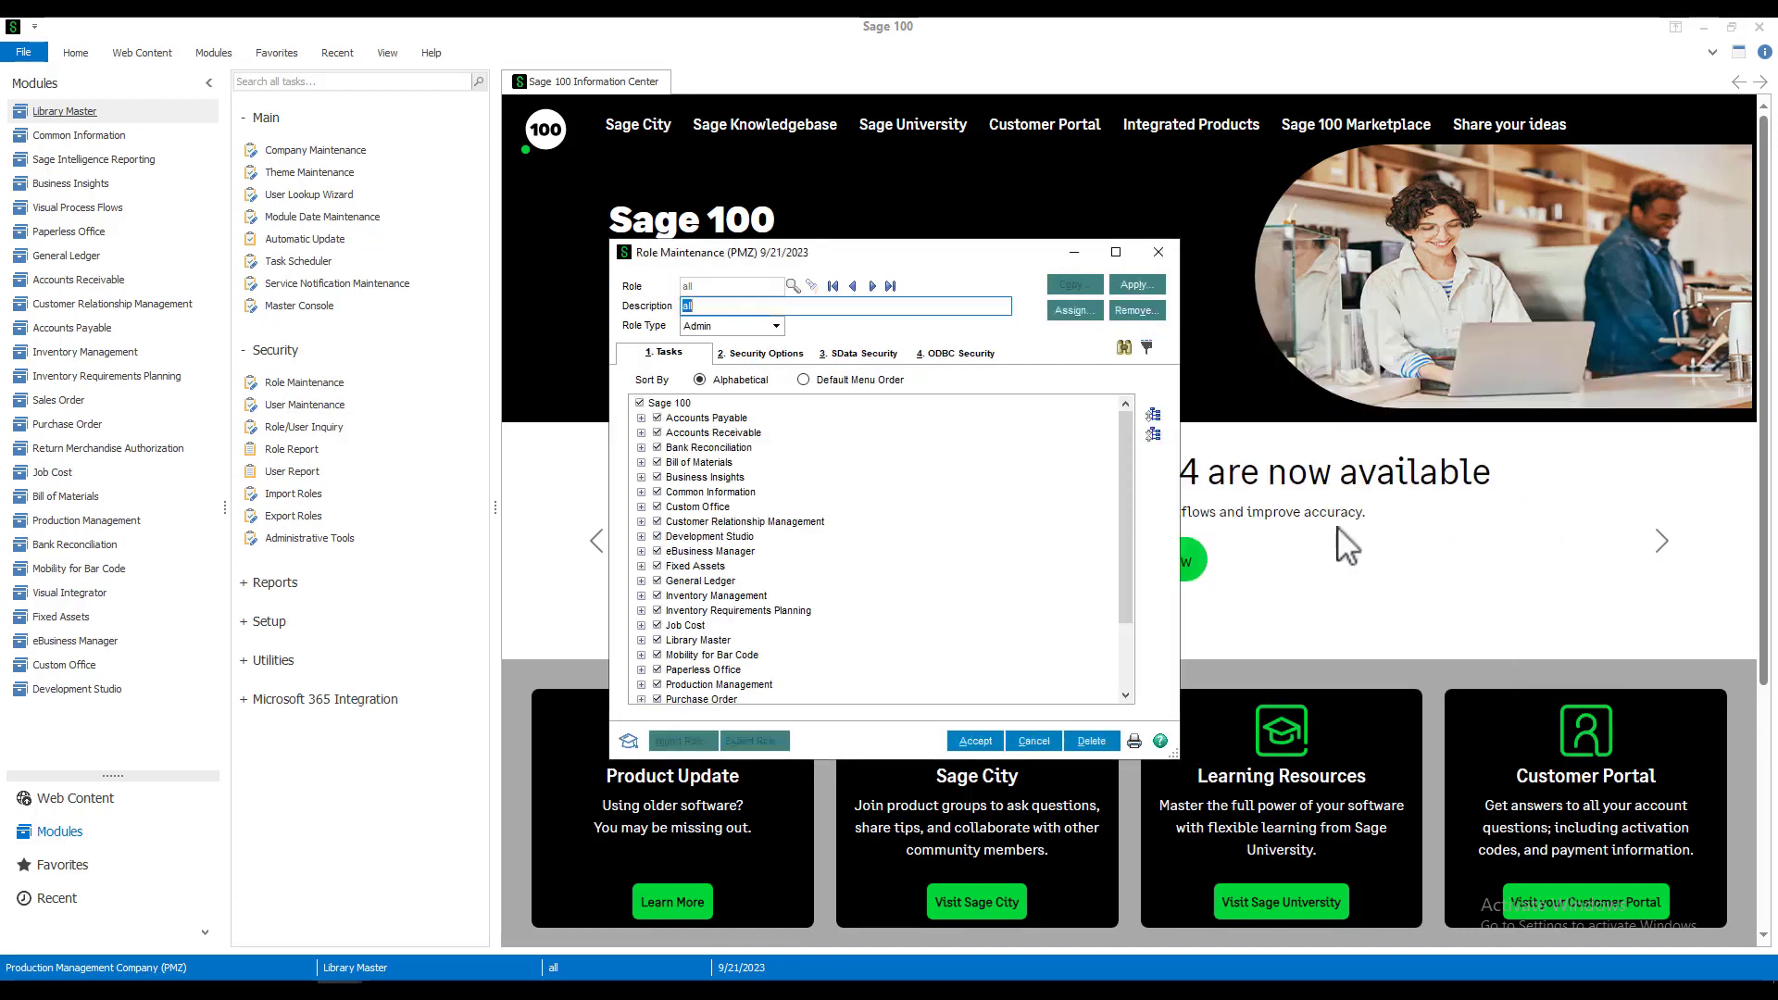
Step: Review the role's Production Management security options, including Allow Full Access to Labor Entry, and close Role Maintenance without saving
{"action": "left_click", "coordinate": [777, 354]}
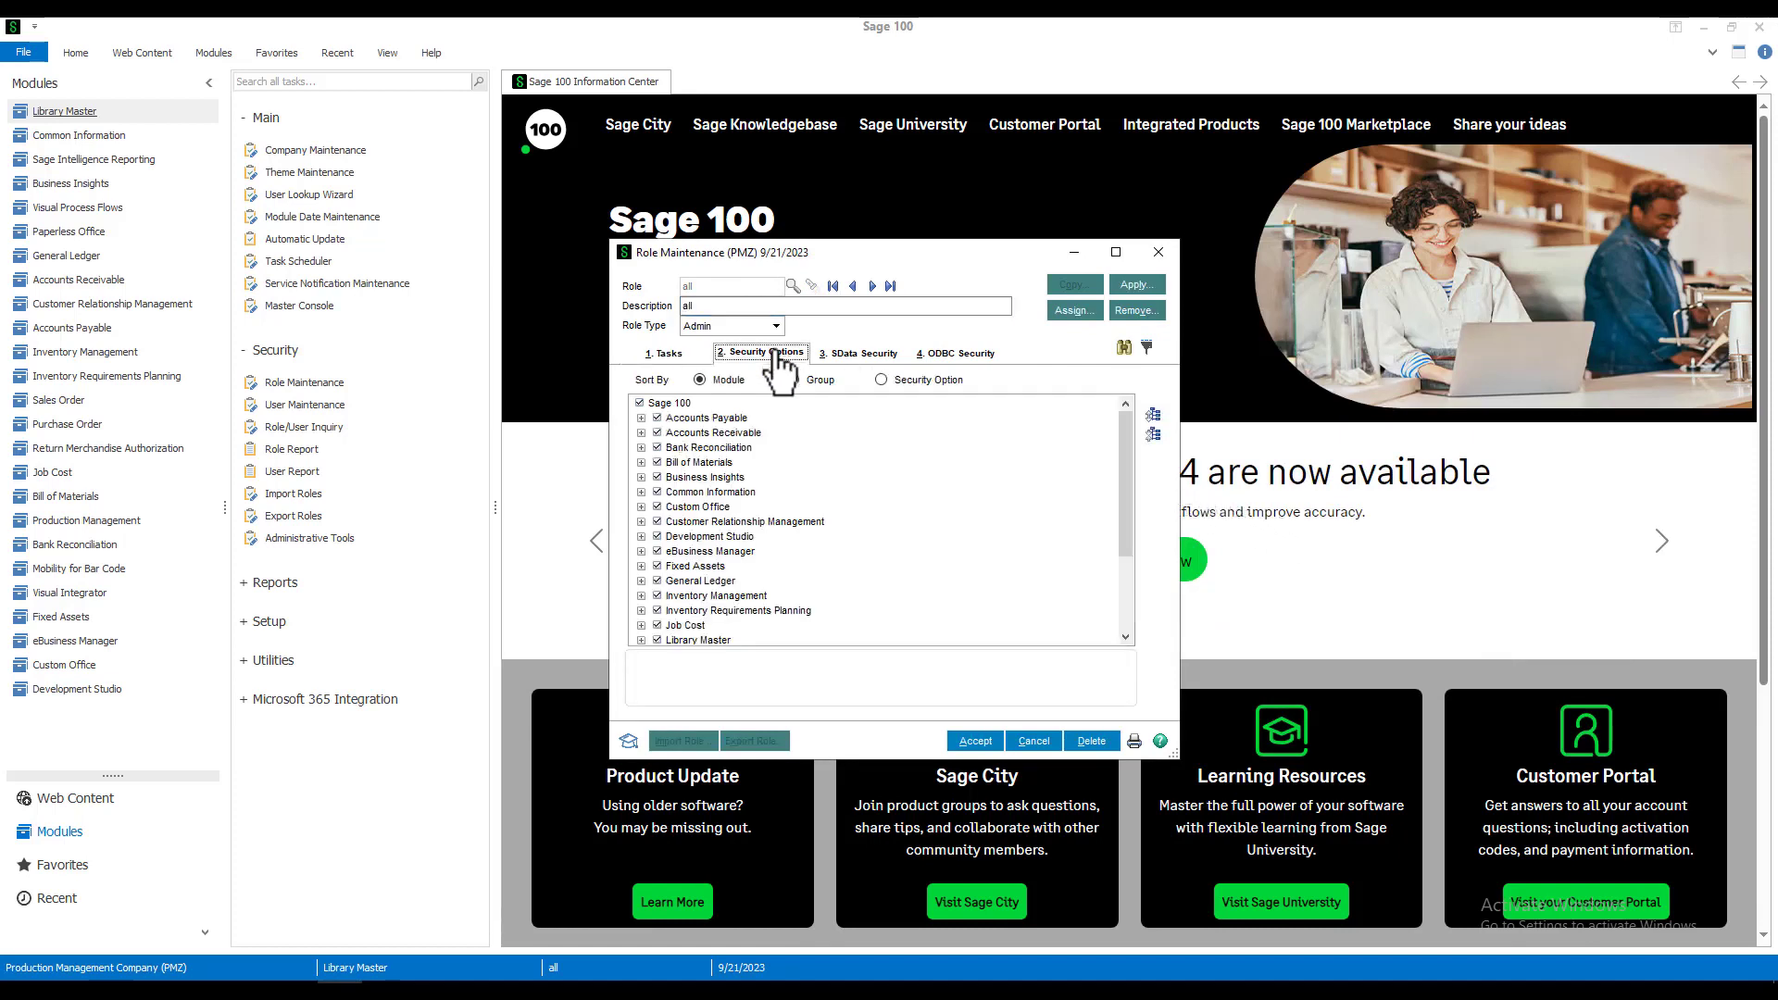
{"action": "scroll", "coordinate": [736, 569], "scroll_direction": "down", "scroll_amount": 2}
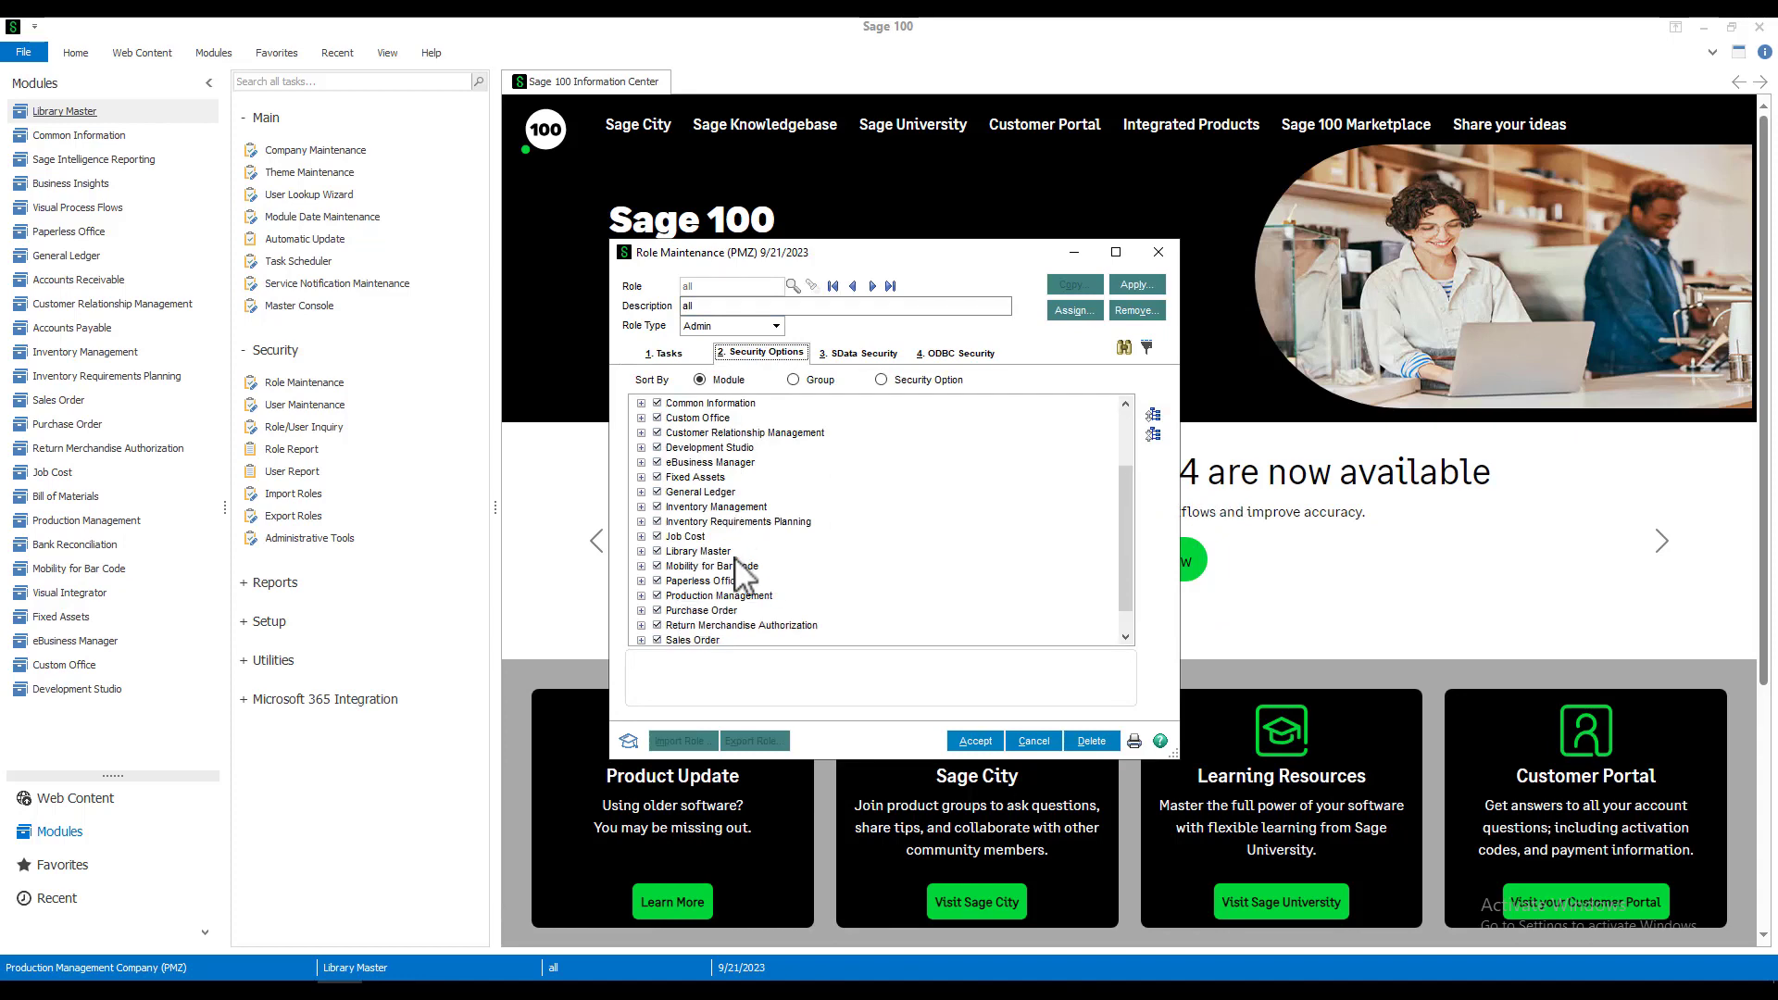
{"action": "scroll", "coordinate": [736, 559], "scroll_direction": "down", "scroll_amount": 1}
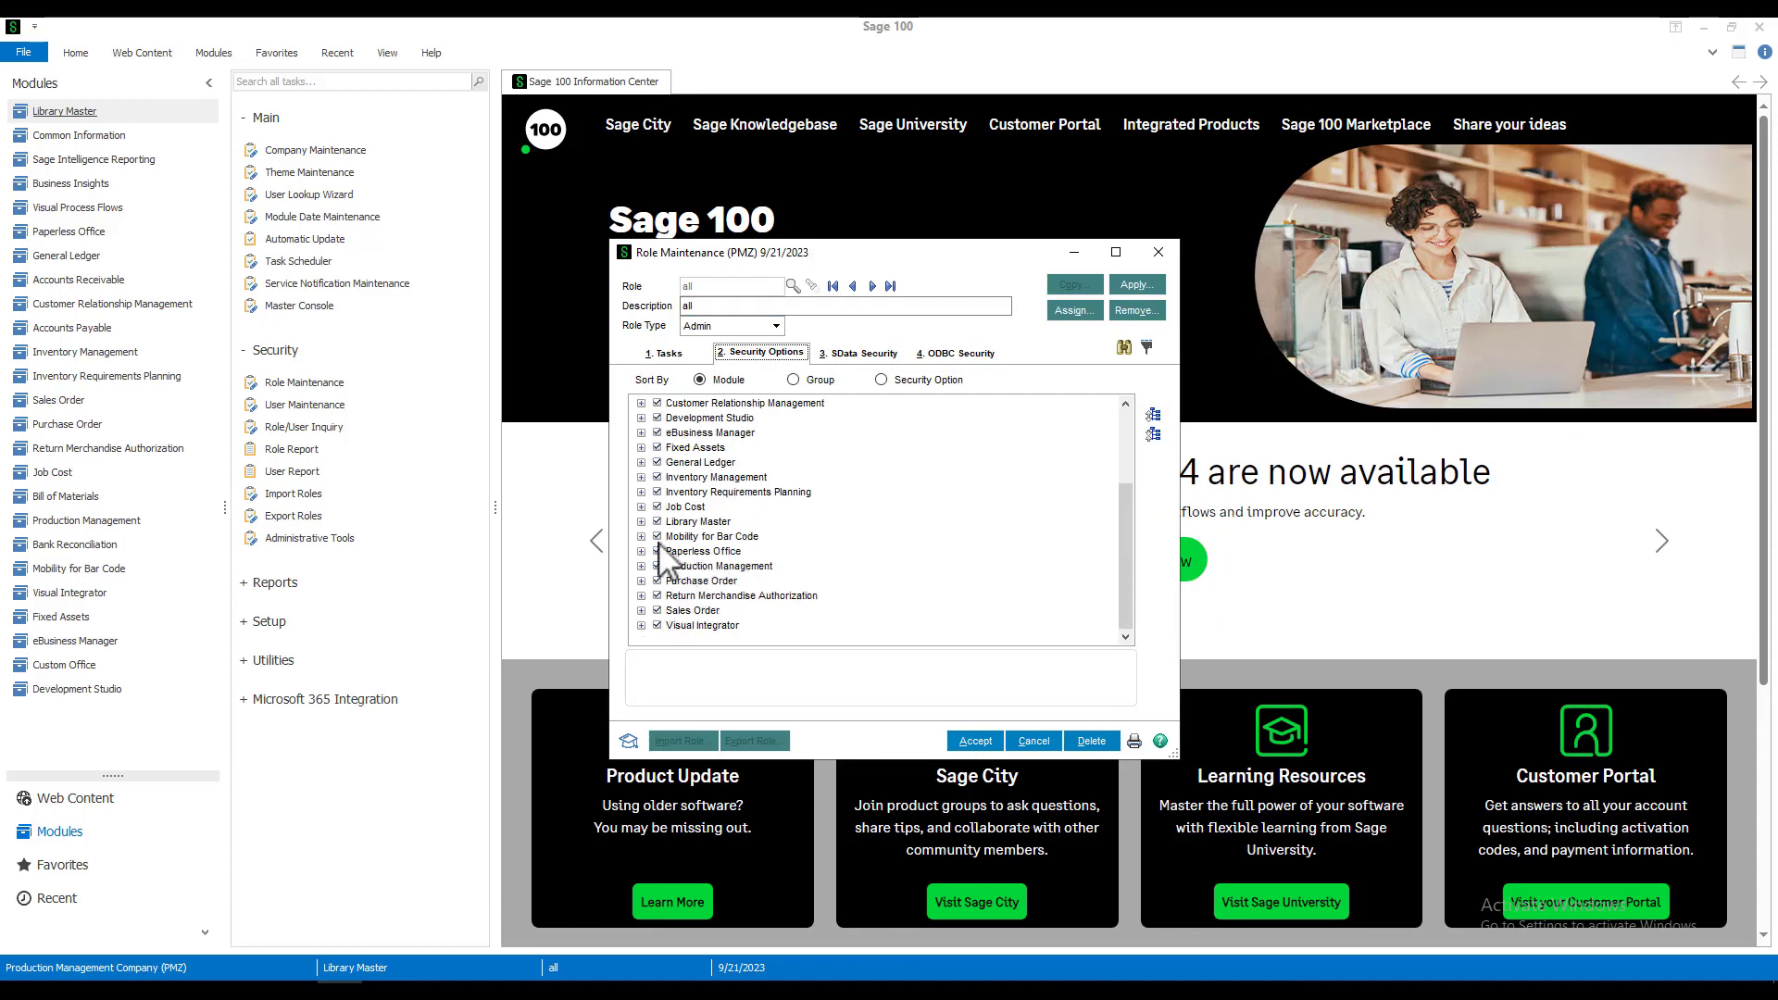
{"action": "left_click", "coordinate": [642, 566]}
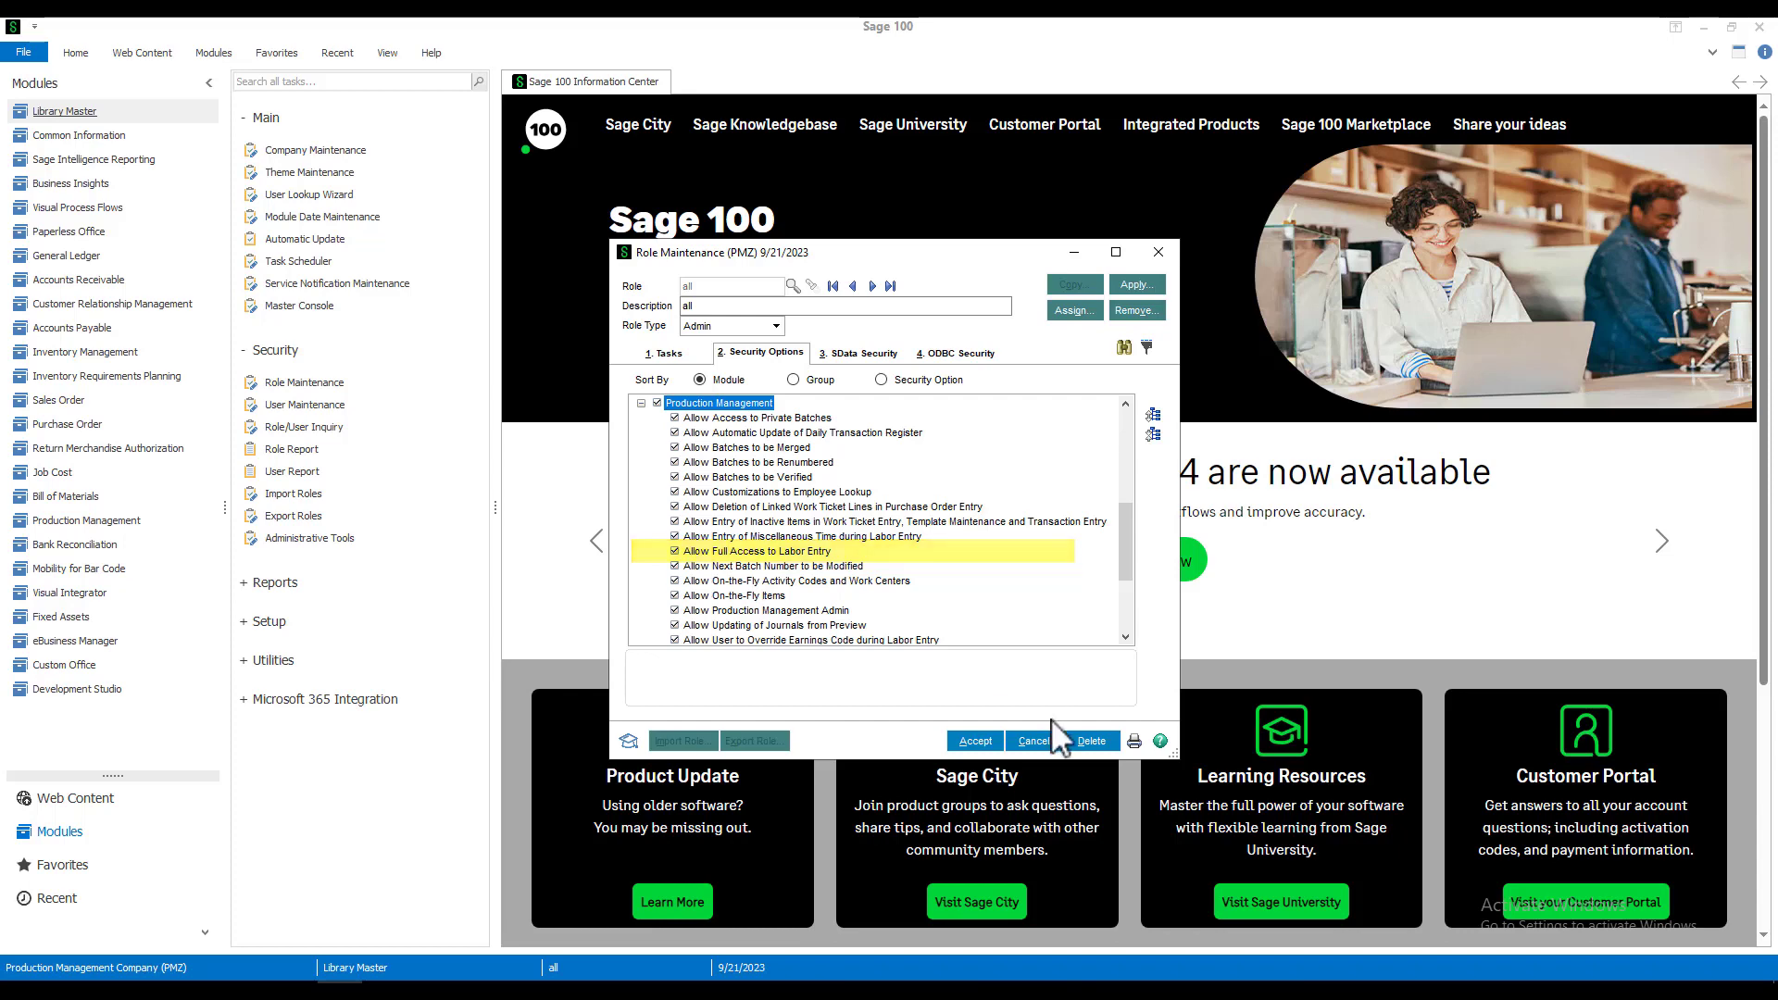
{"action": "left_click", "coordinate": [1034, 741]}
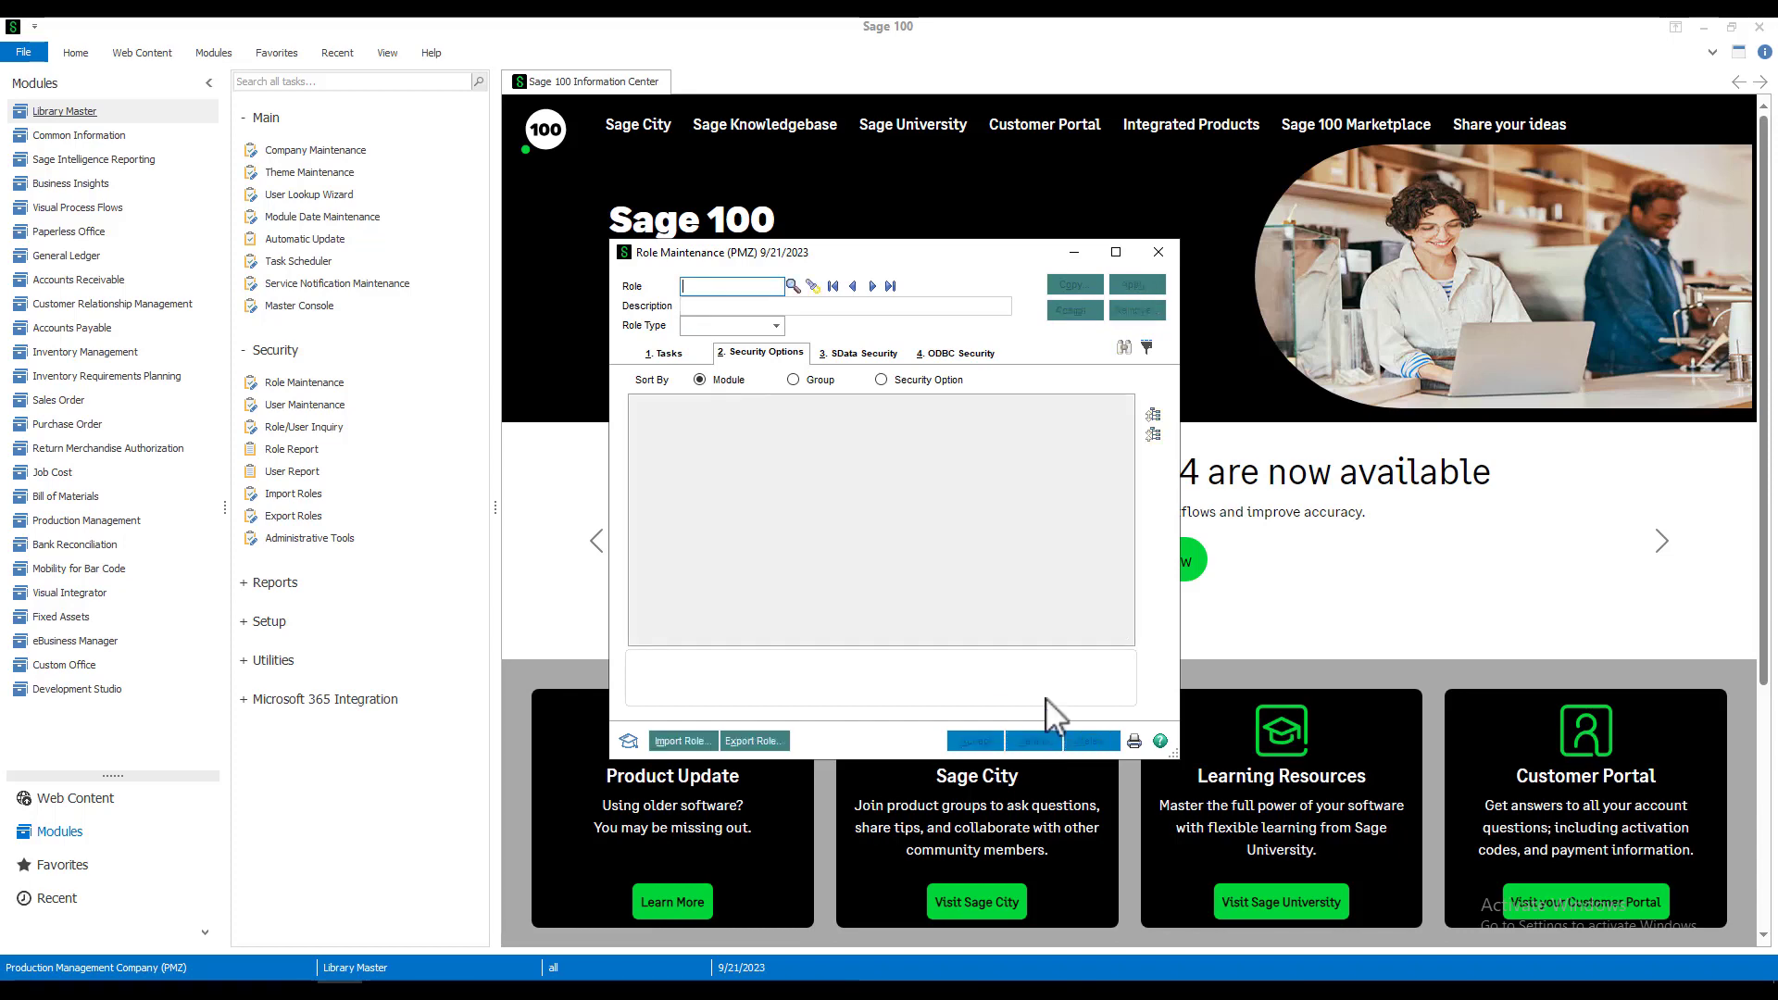
{"action": "left_click", "coordinate": [1157, 253]}
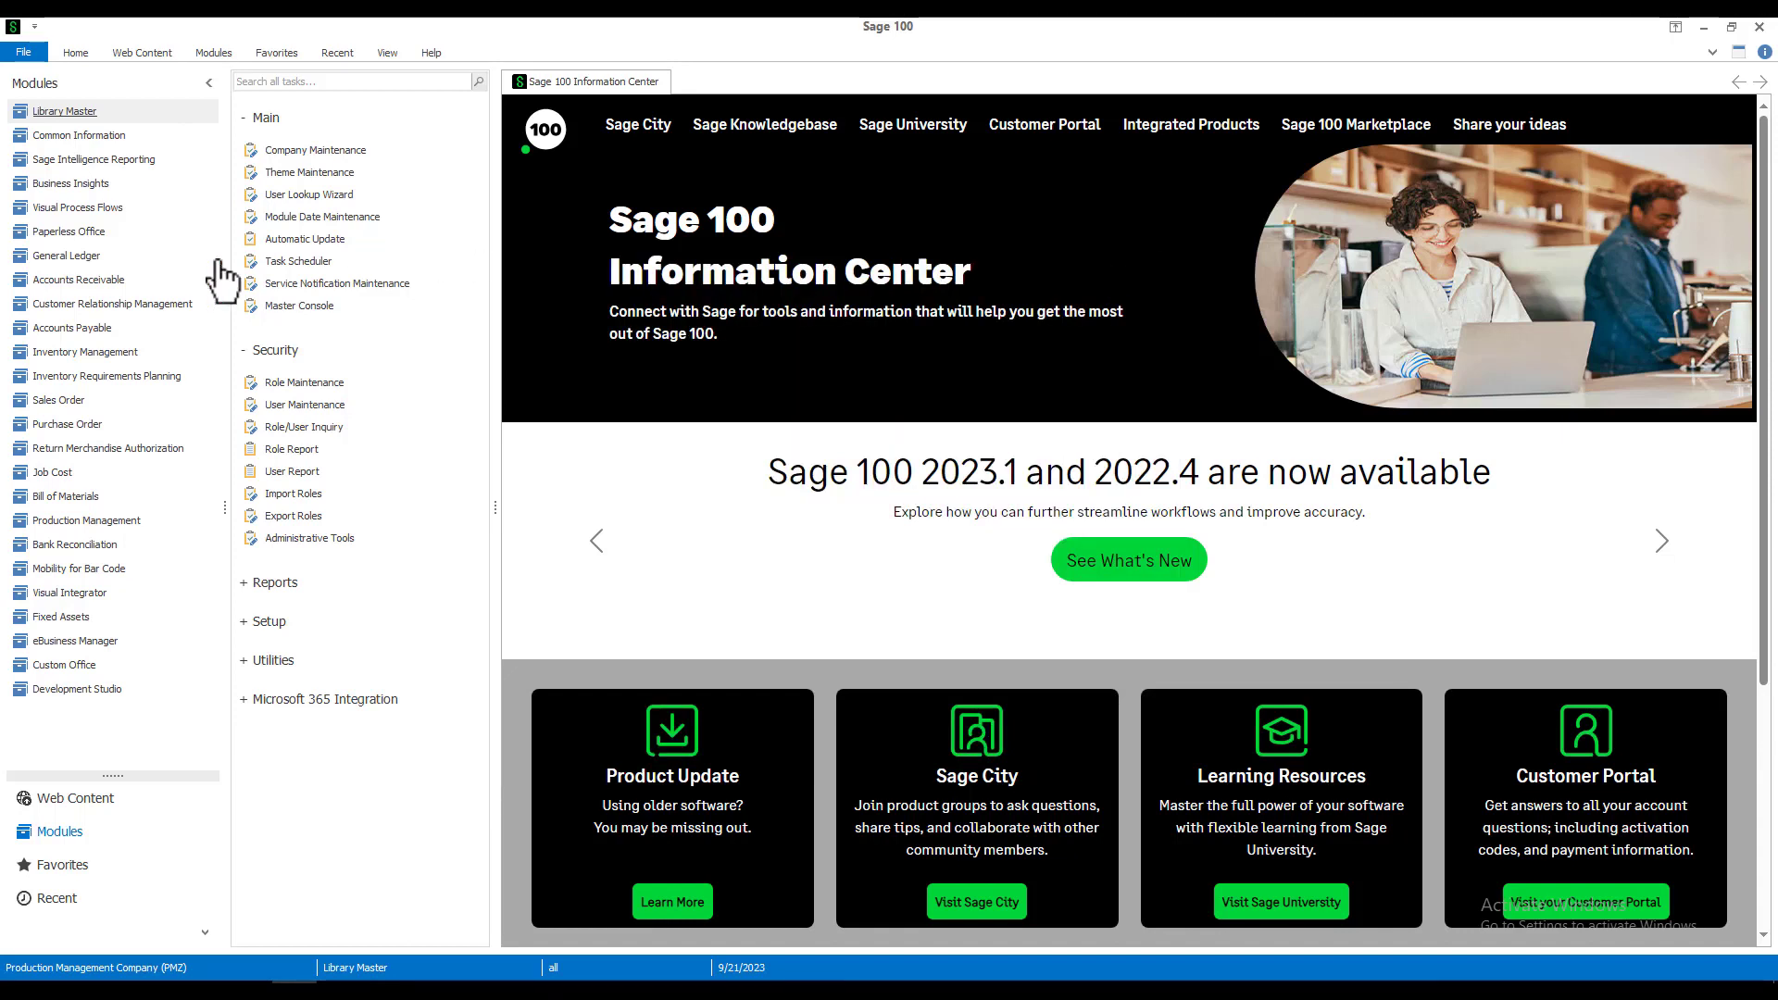
Step: Review the Labor settings in Production Management Options, including the choices for Capture Start/End Times in Labor Entry, and cancel
{"action": "left_click", "coordinate": [104, 522]}
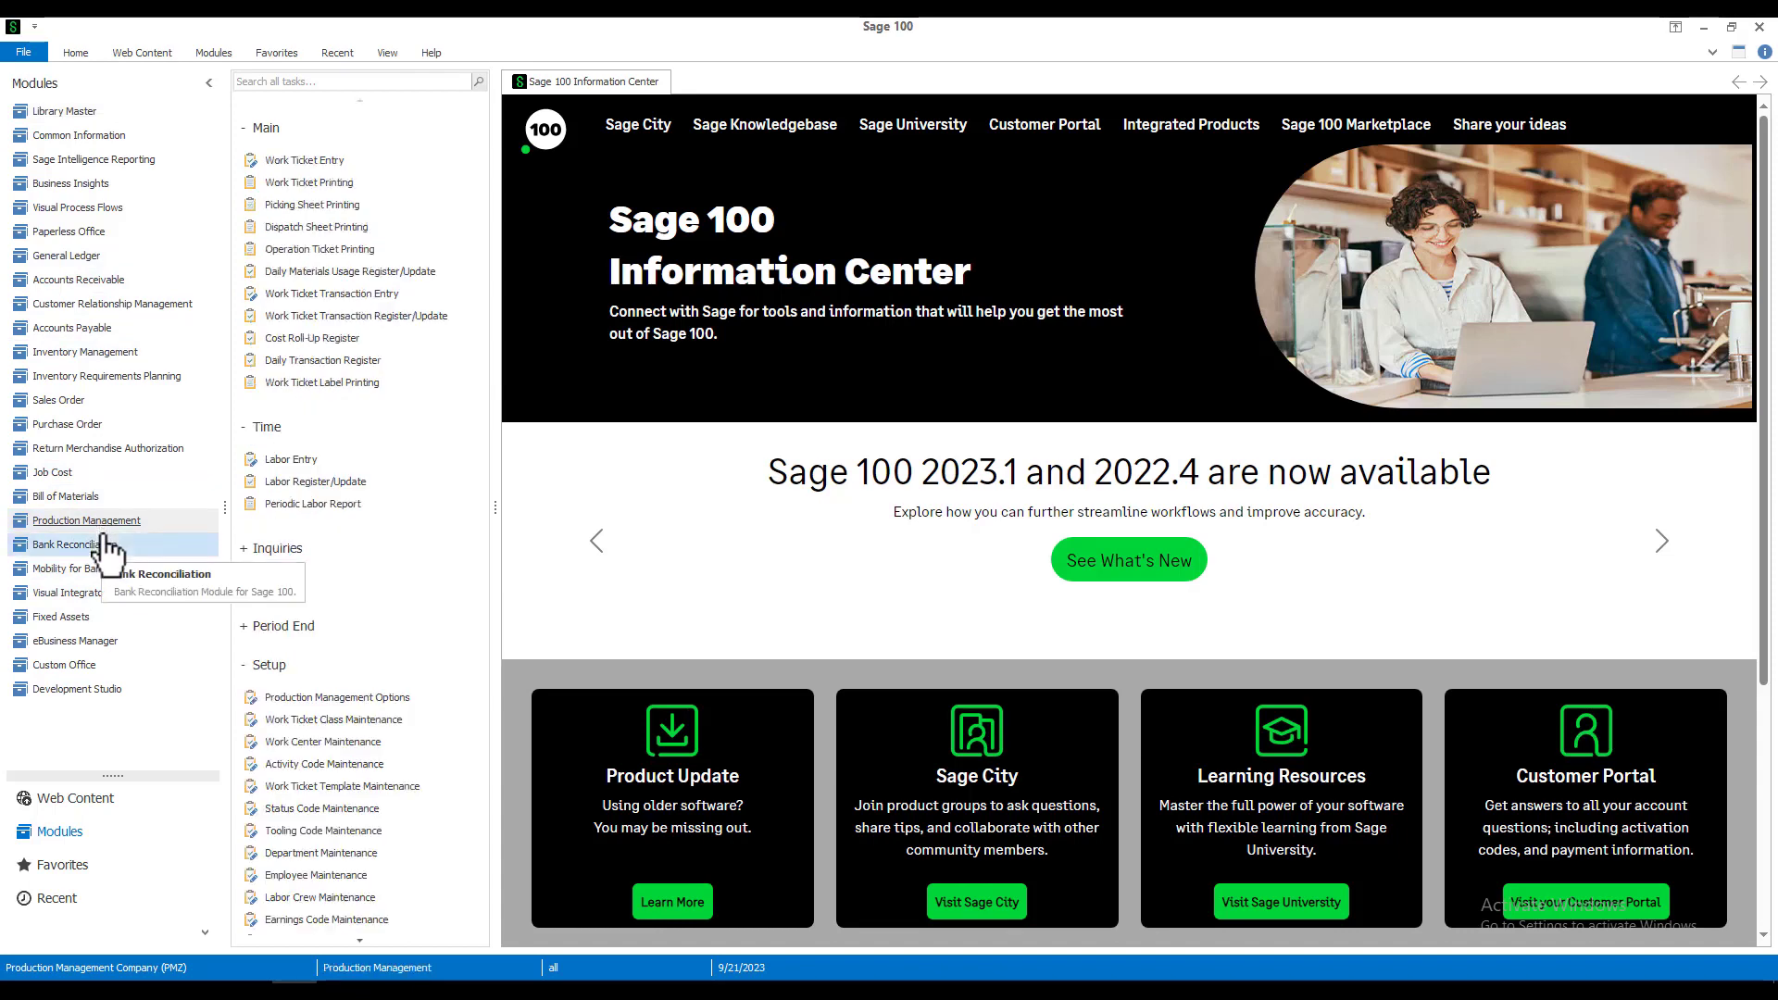
{"action": "left_click", "coordinate": [336, 700]}
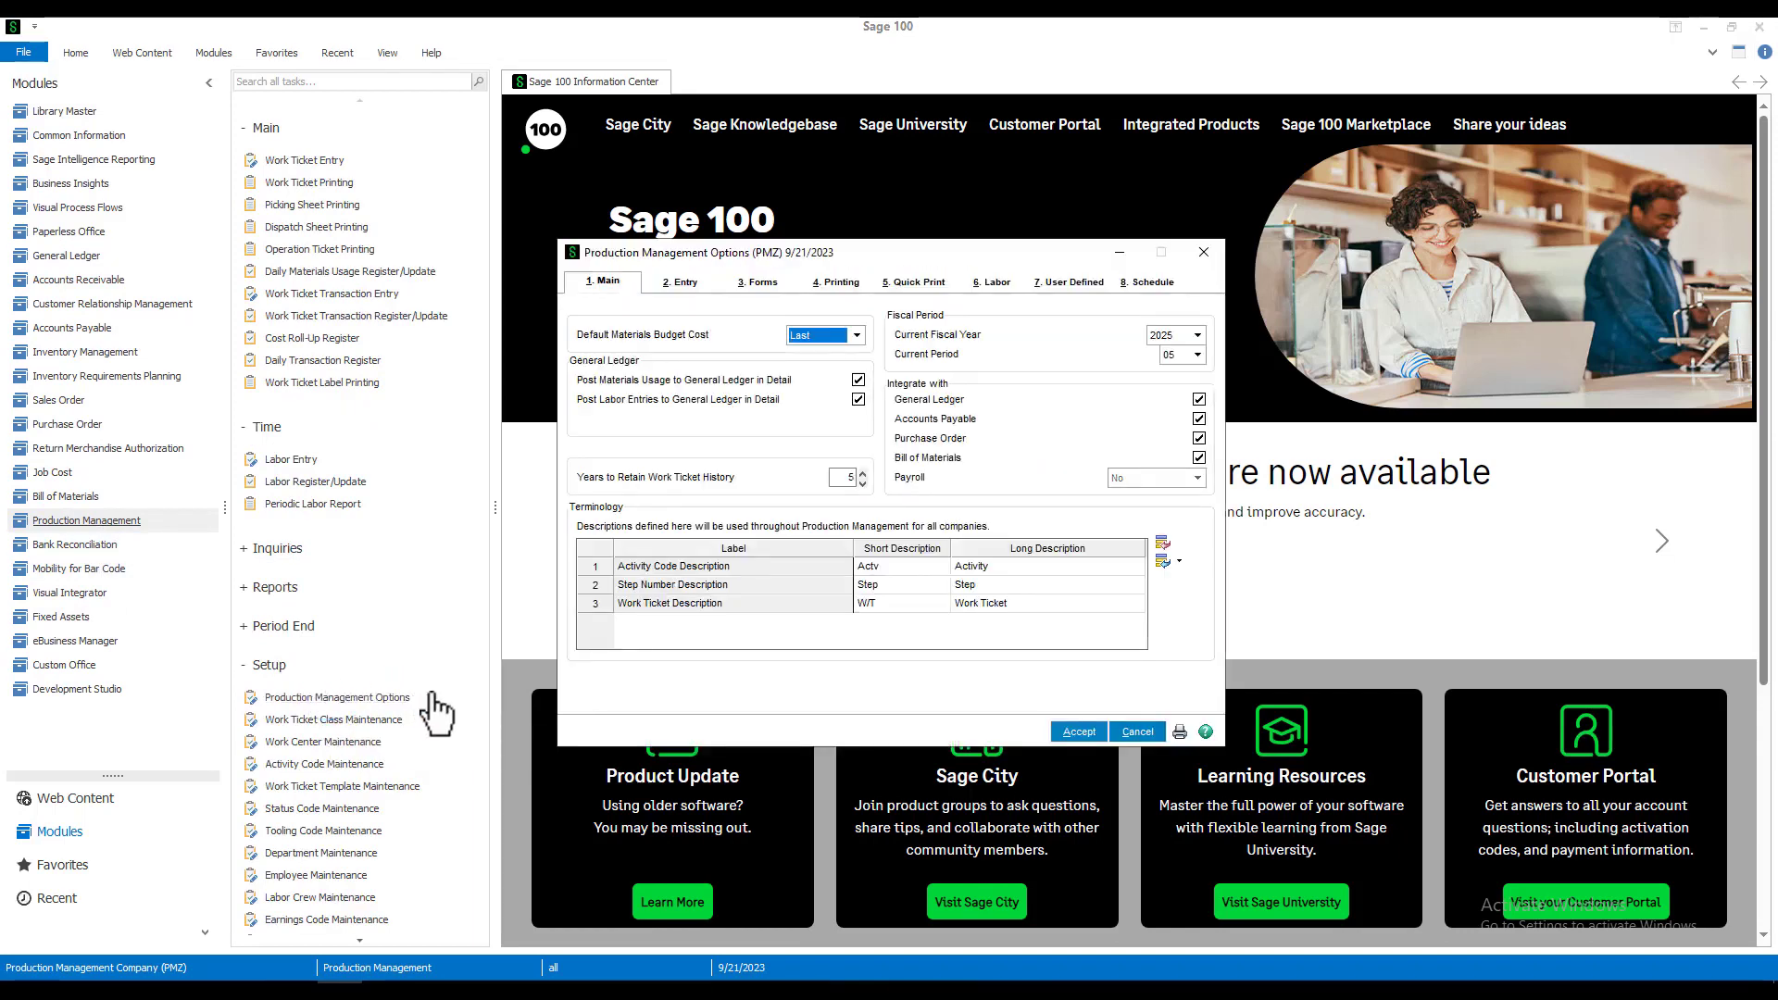
{"action": "left_click", "coordinate": [1009, 293]}
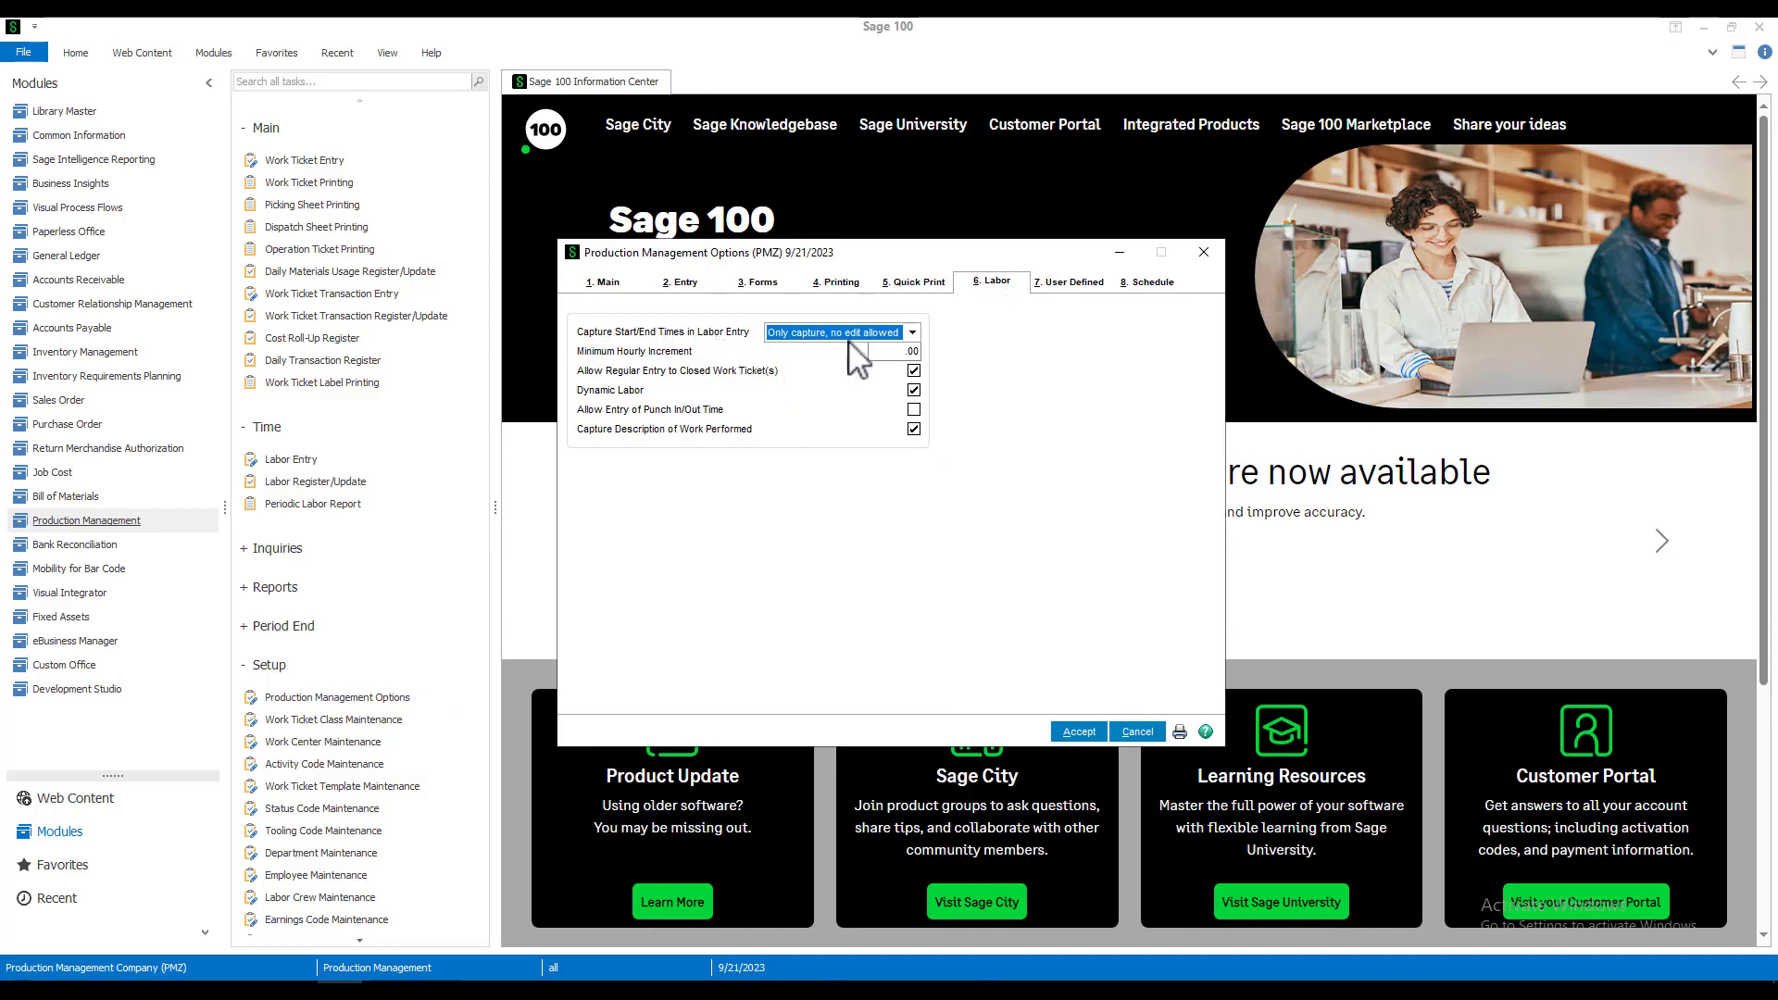
{"action": "left_click", "coordinate": [912, 332]}
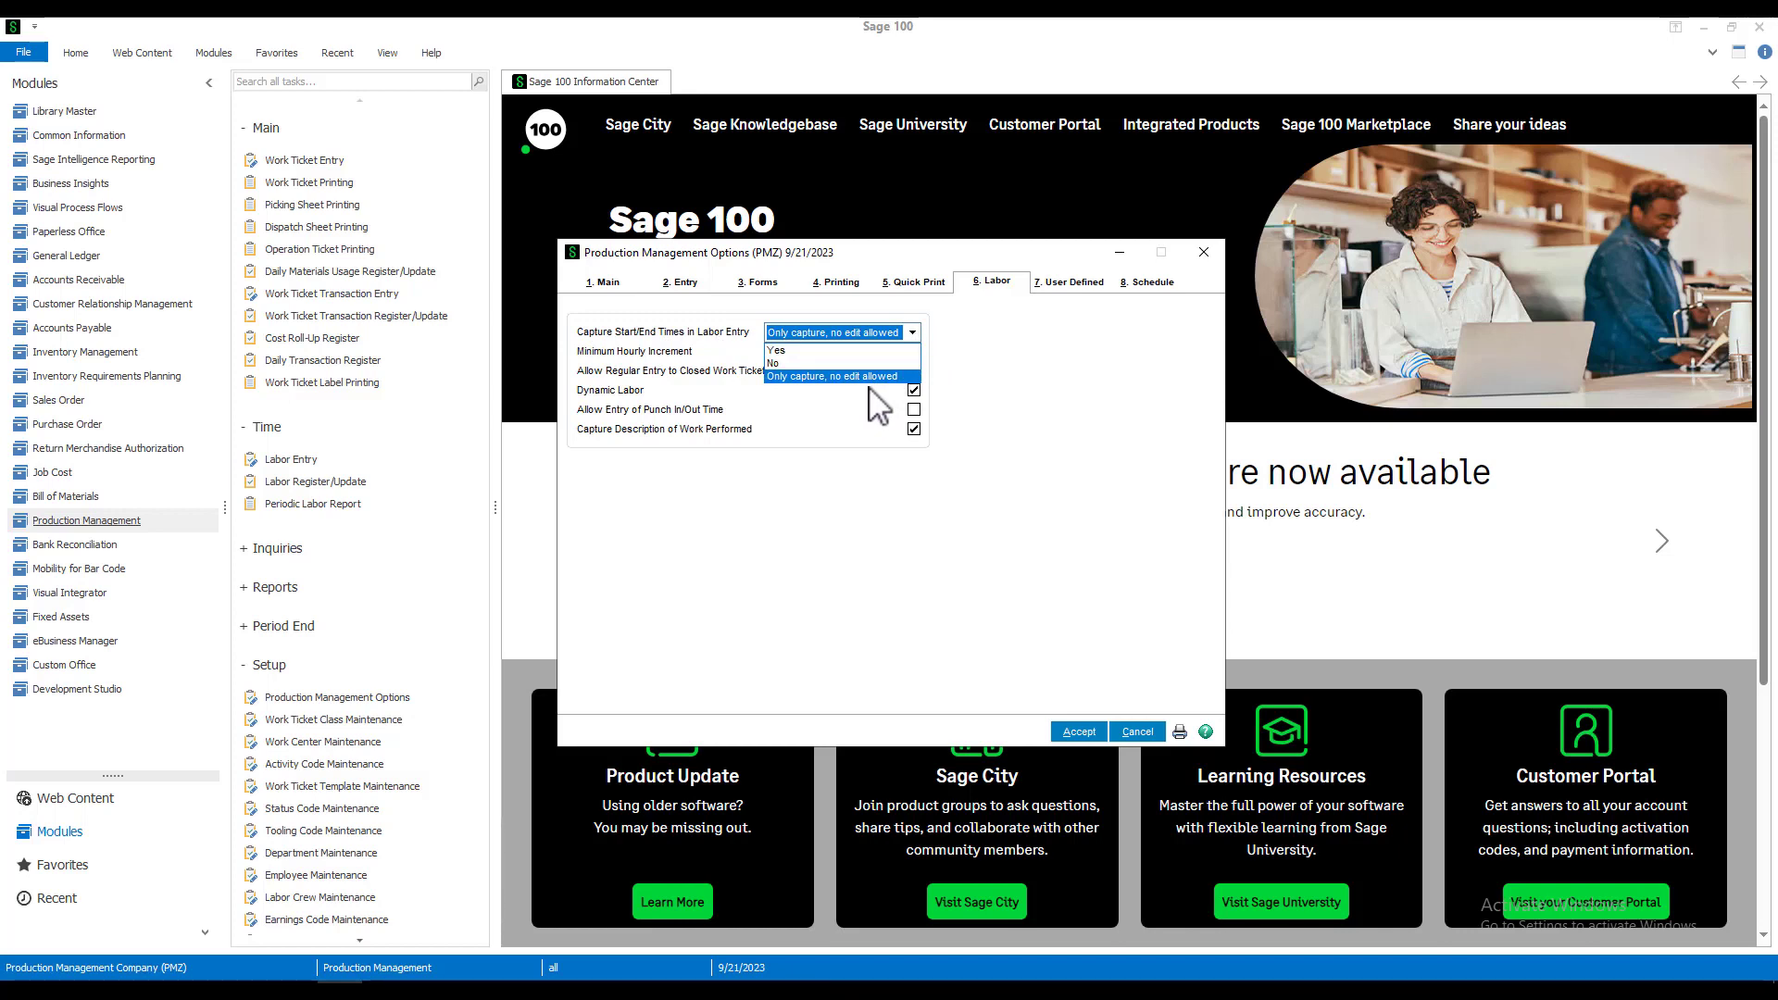
{"action": "left_click", "coordinate": [971, 400]}
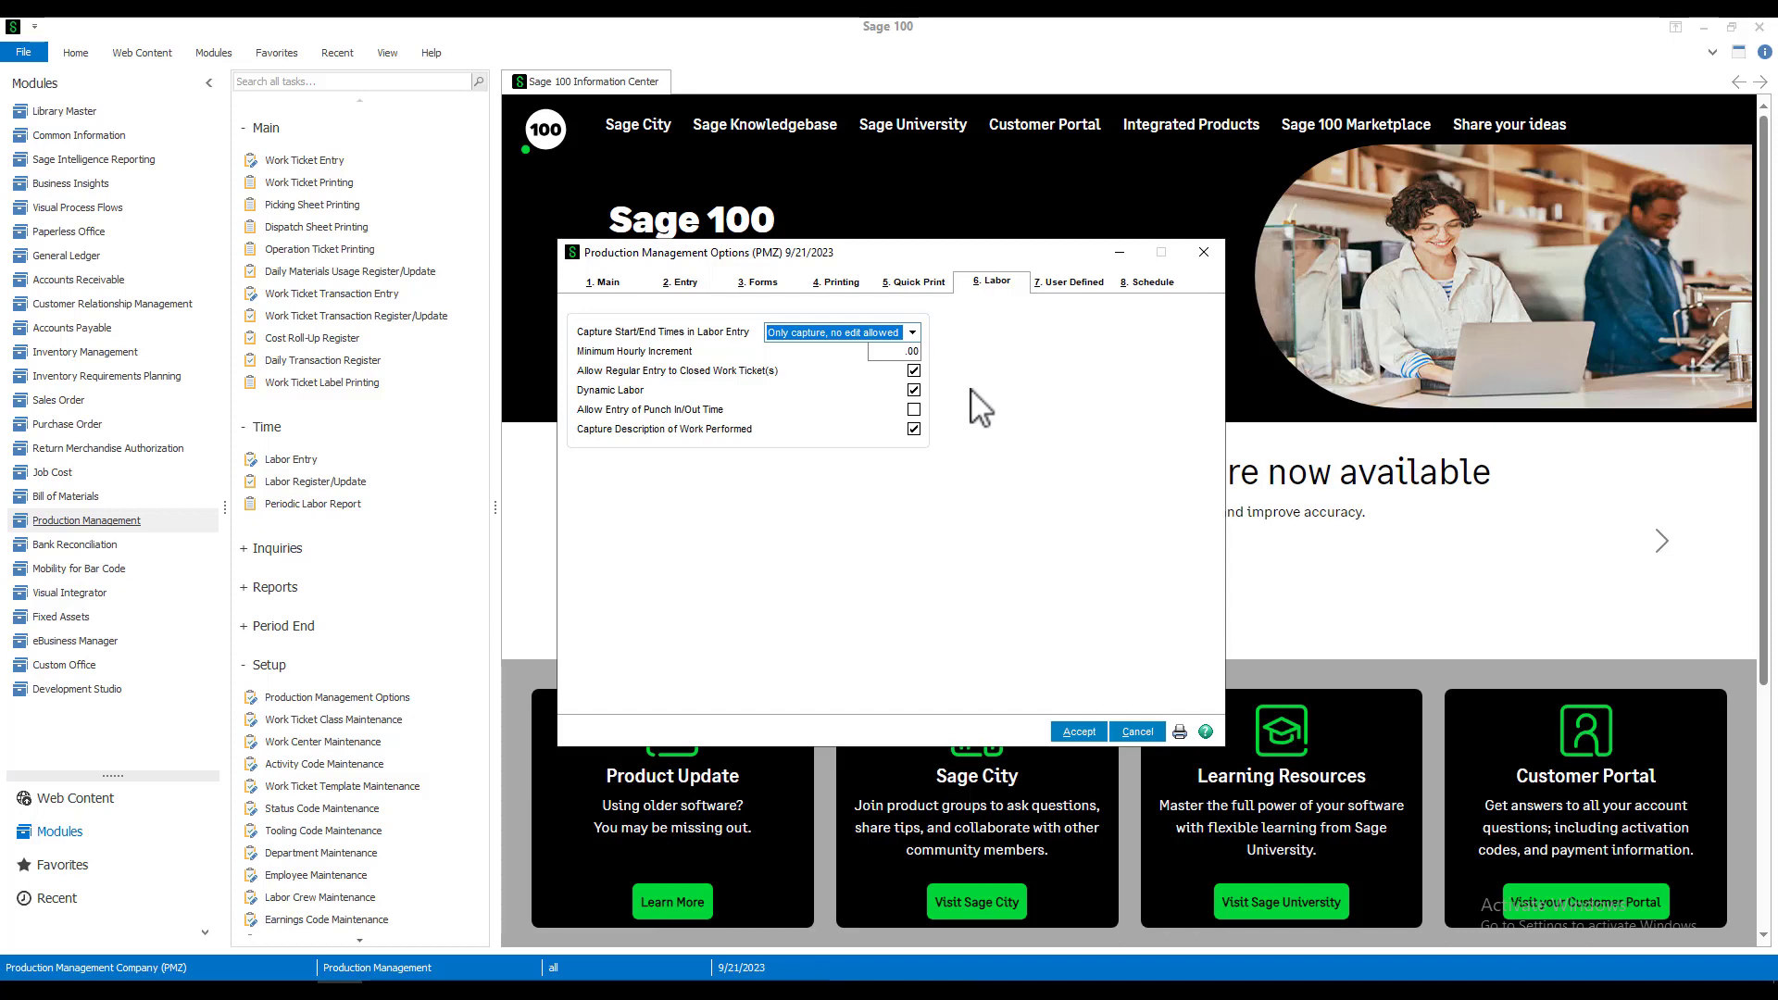
{"action": "left_click", "coordinate": [1144, 732]}
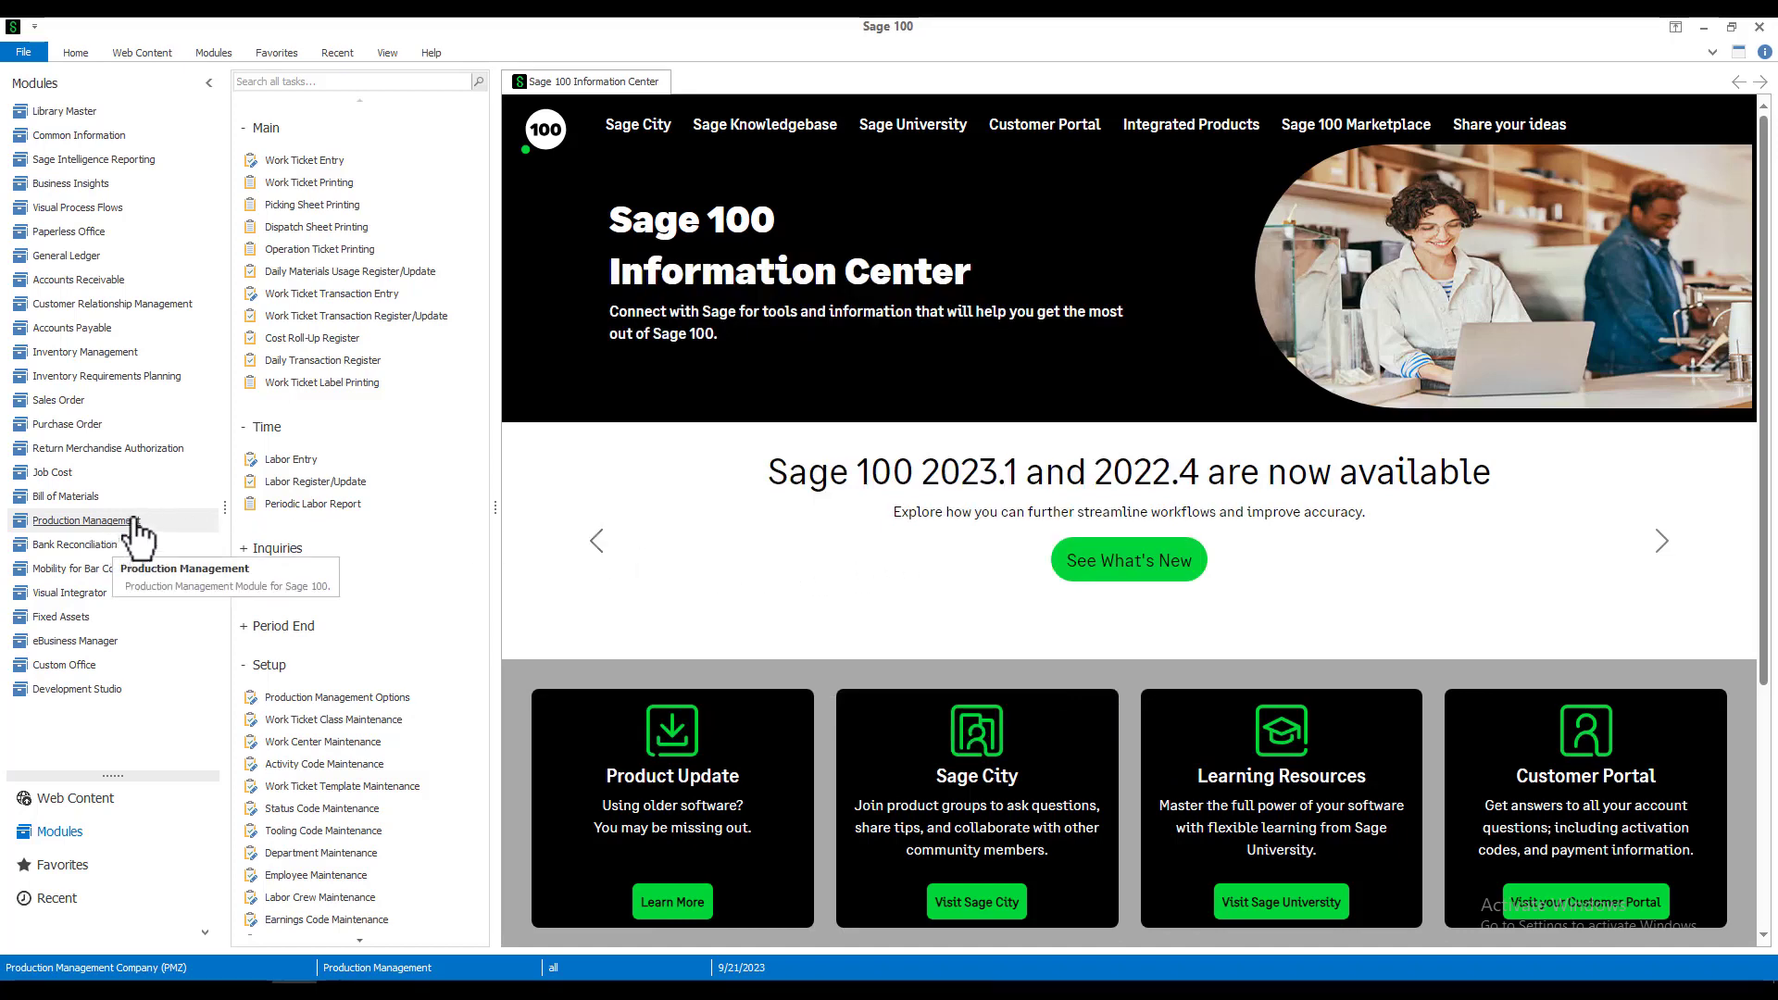
Step: Open Labor Entry in Production Management and load the entries for transaction date 9/18/2023
{"action": "left_click", "coordinate": [281, 461]}
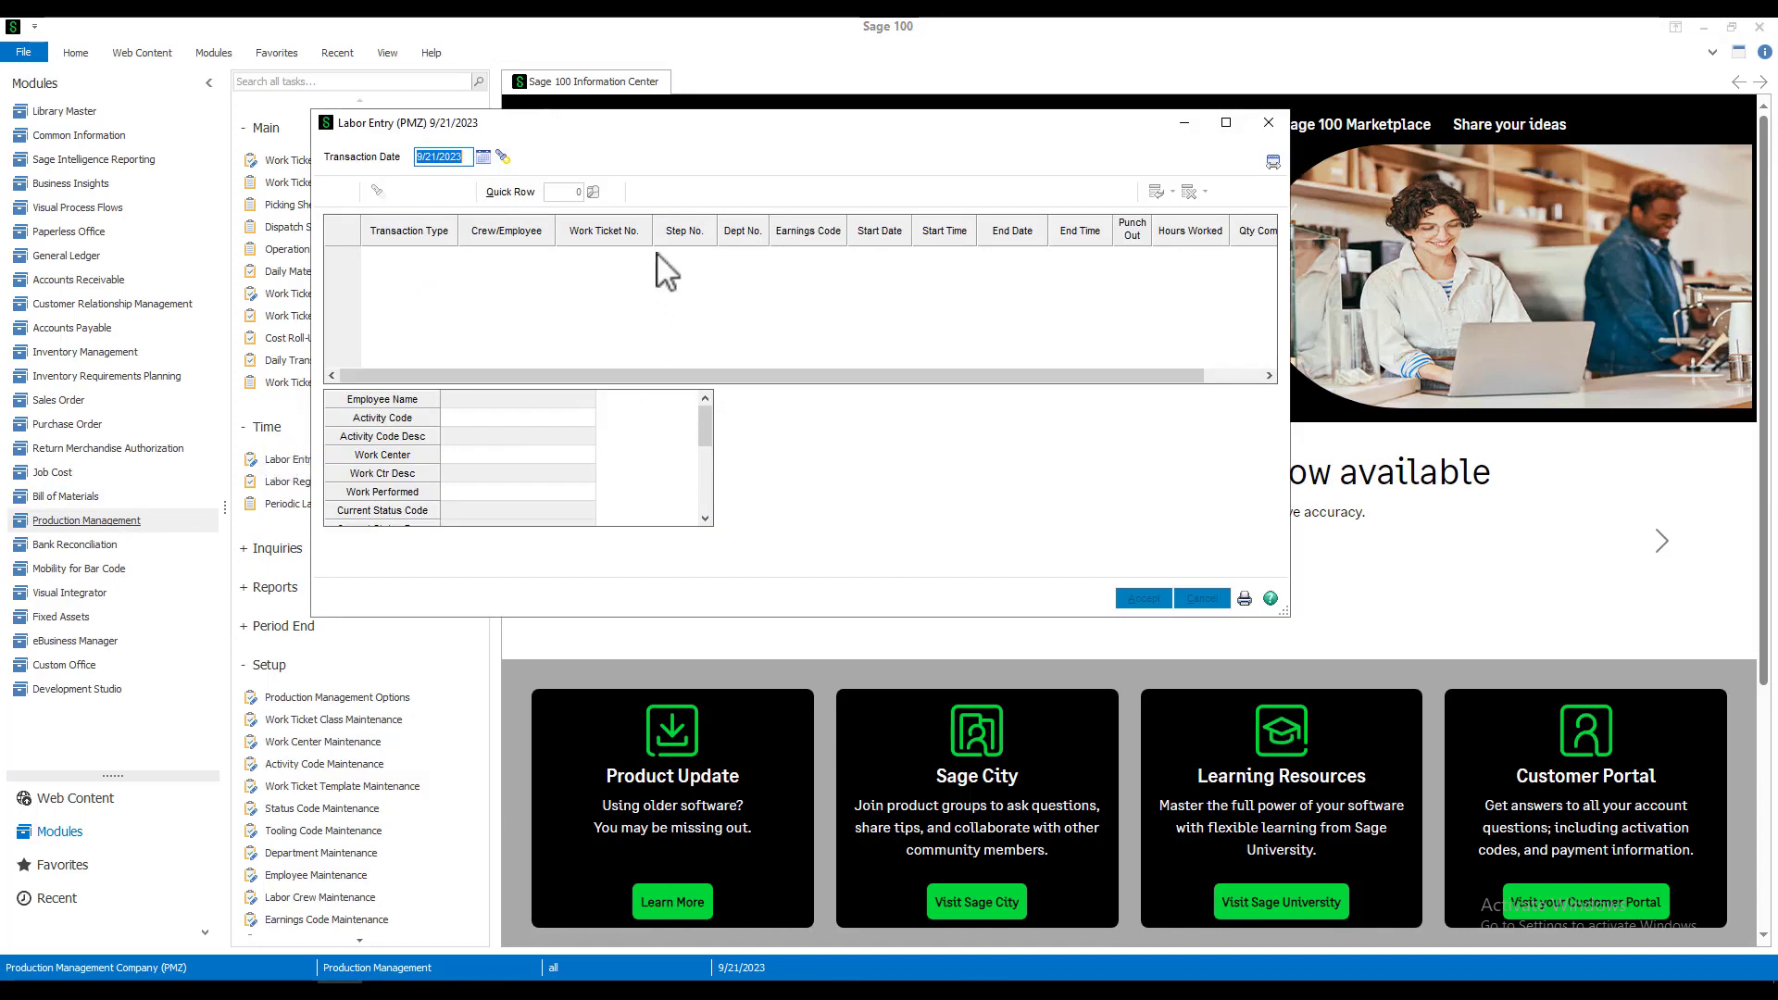
{"action": "left_click", "coordinate": [506, 158]}
{"action": "left_click", "coordinate": [506, 157]}
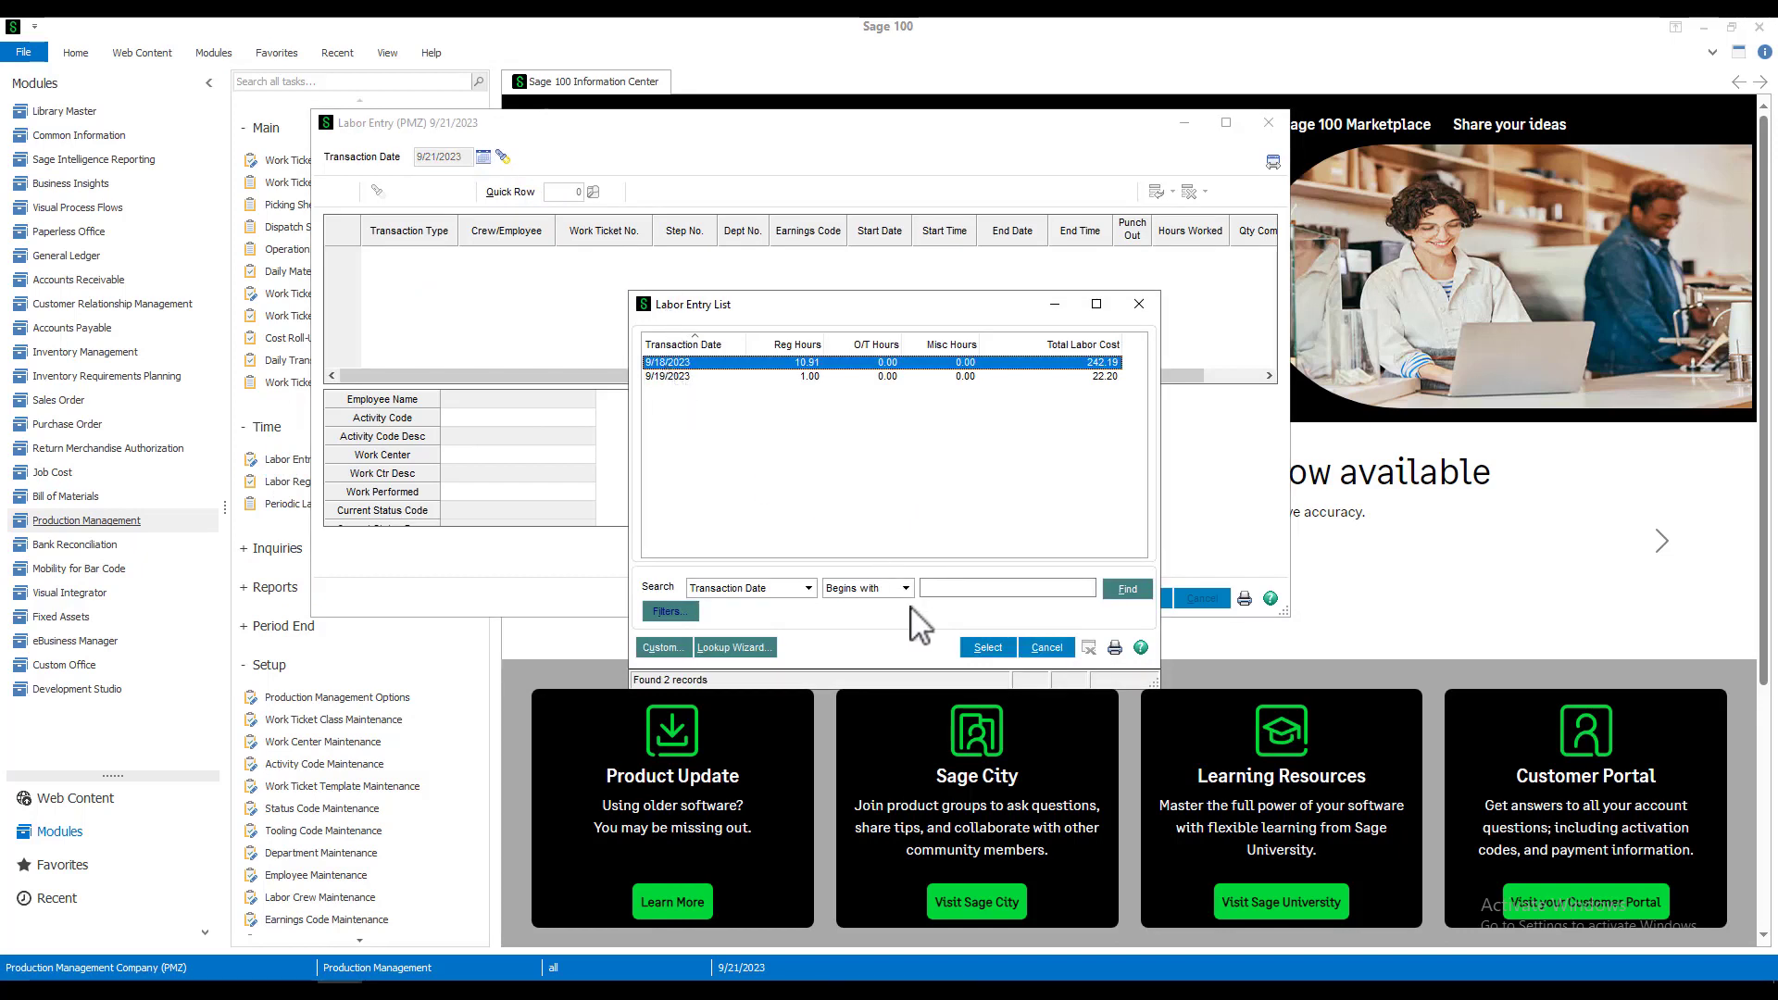
{"action": "left_click", "coordinate": [983, 648]}
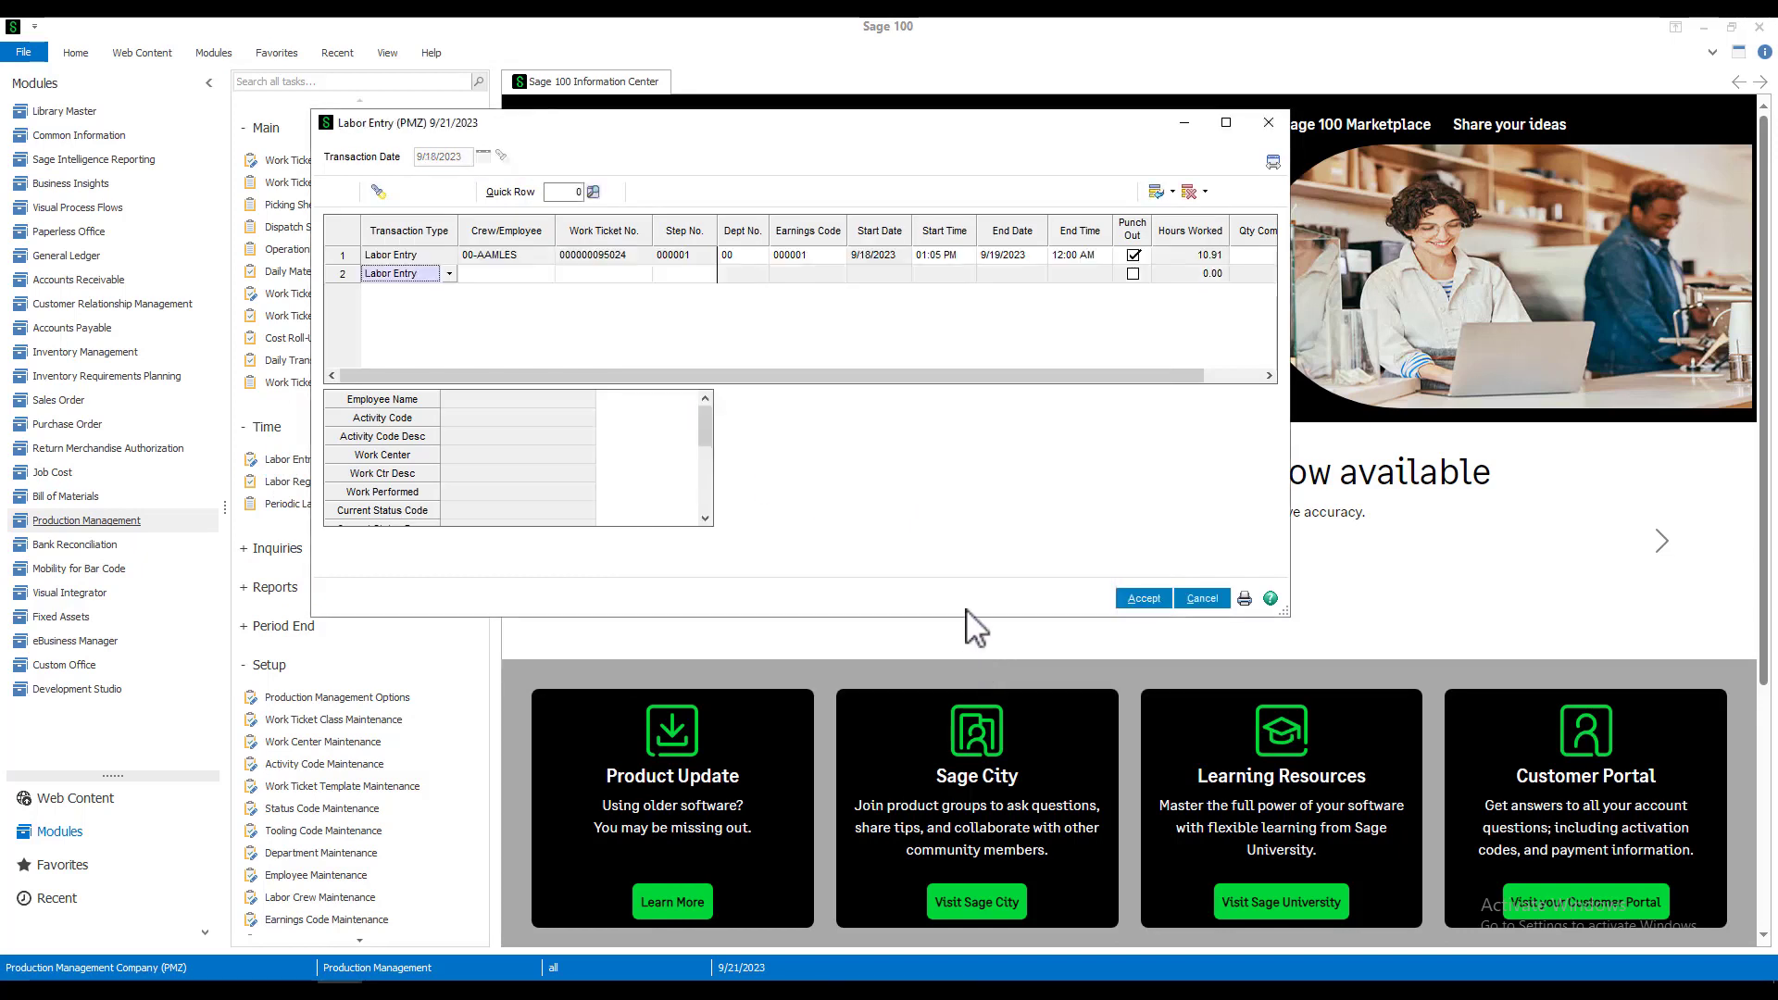
Step: Step through the fields of the first labor entry line up to End Time to check which are accessible
{"action": "left_click", "coordinate": [443, 257]}
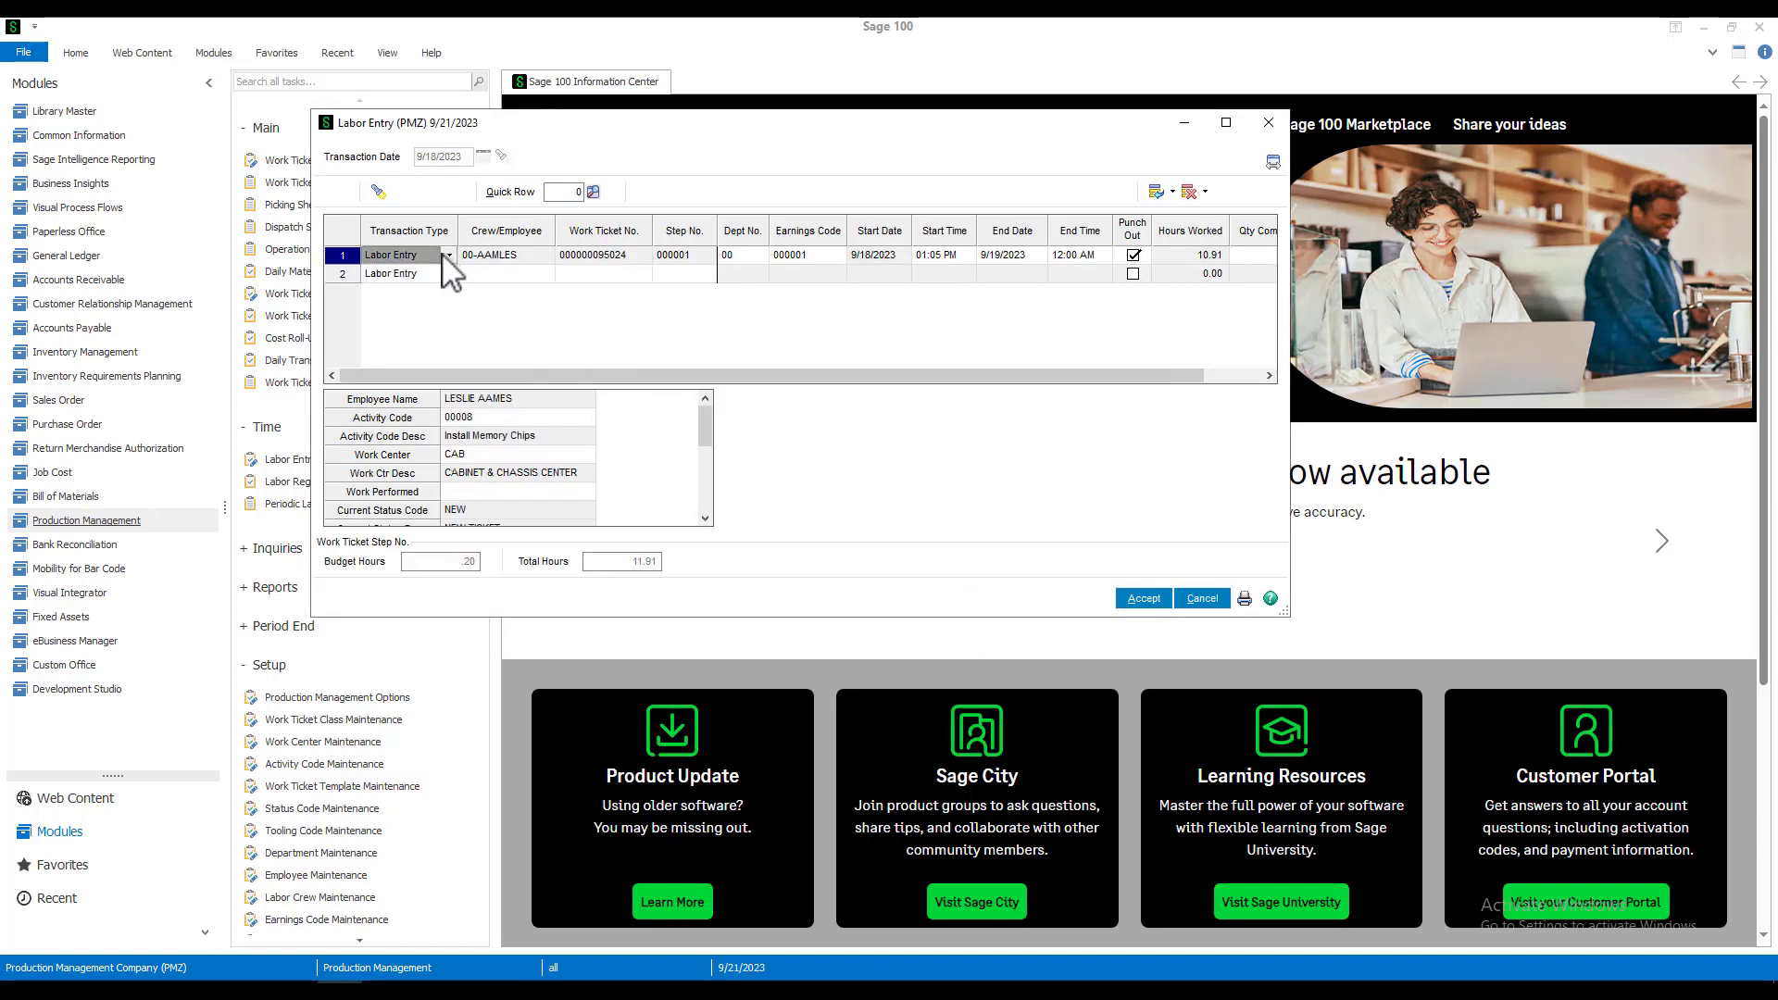
{"action": "key", "text": "Tab"}
{"action": "key", "text": "Tab"}
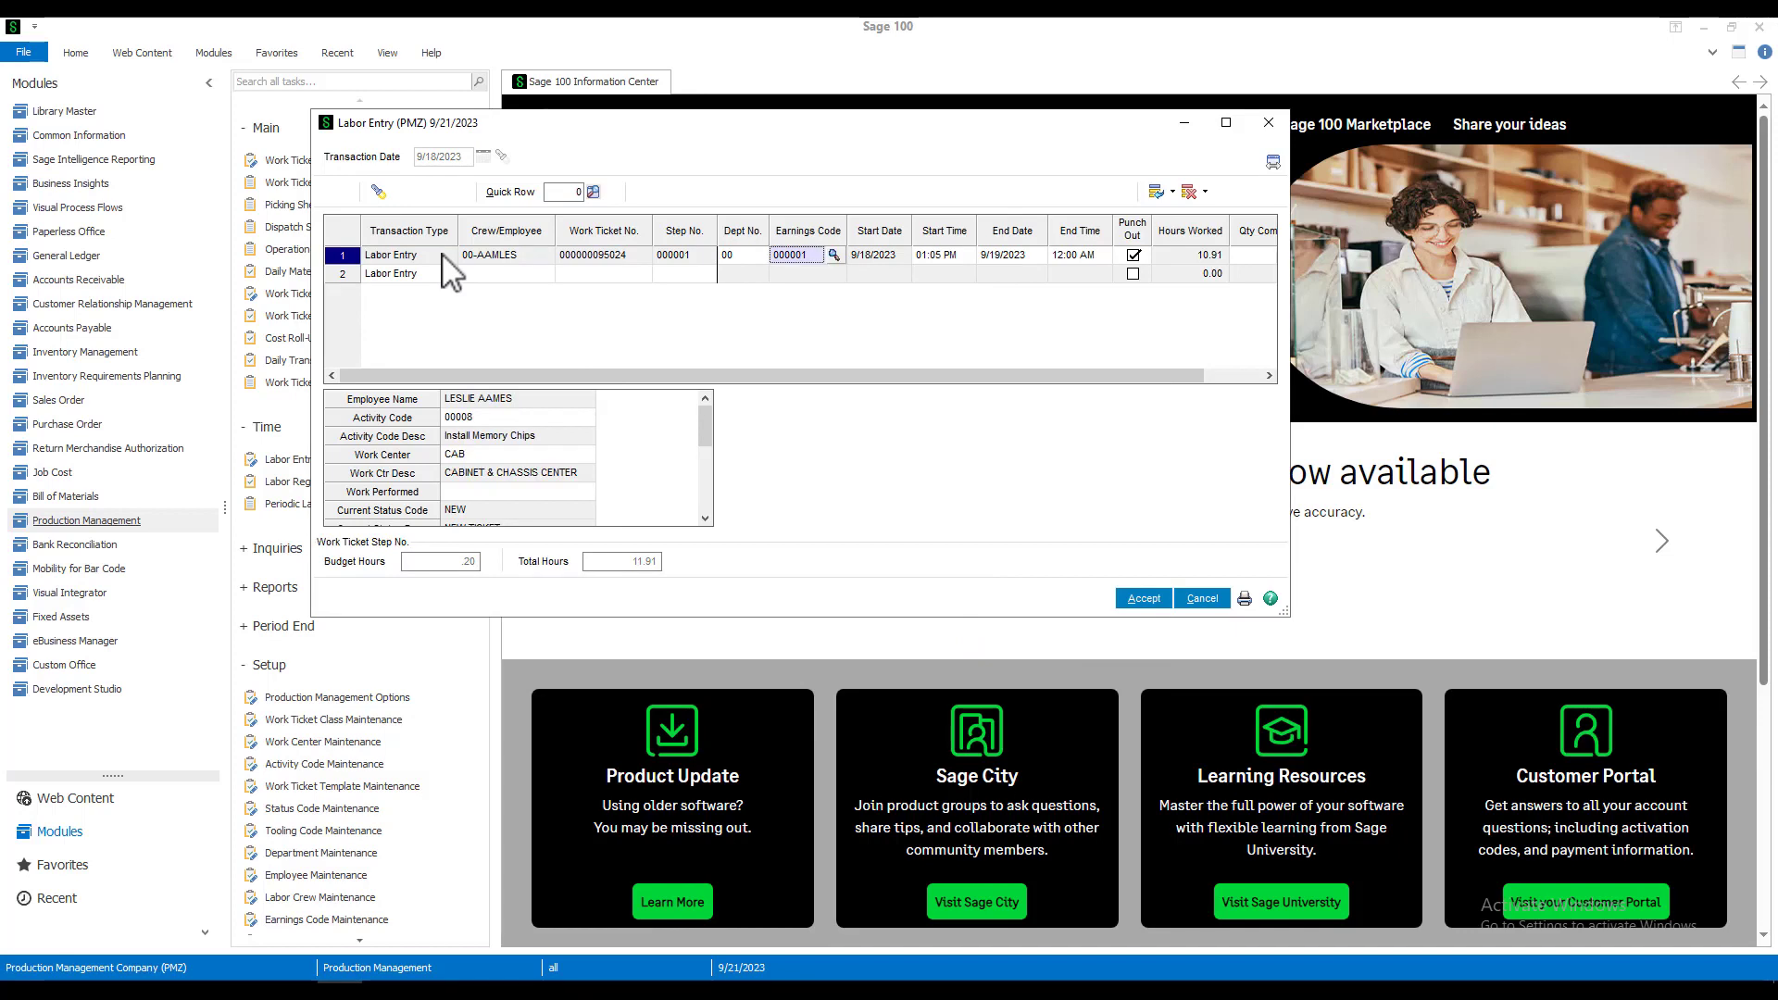
{"action": "key", "text": "Tab"}
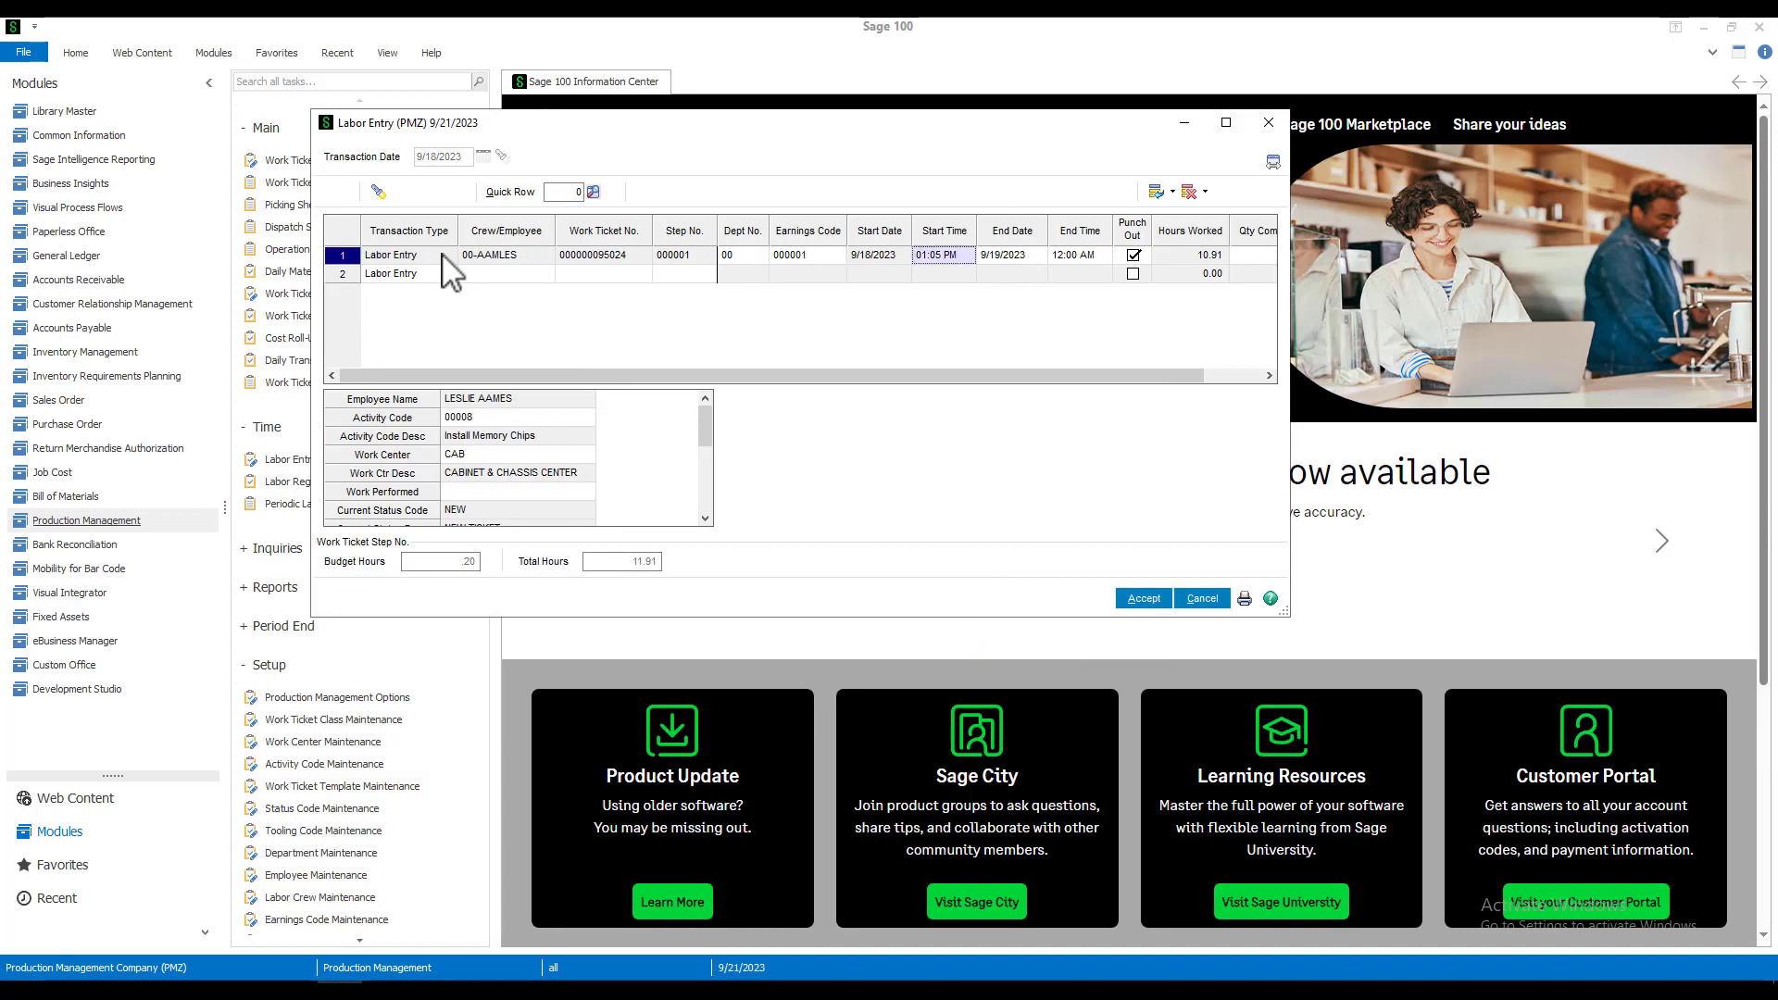
{"action": "key", "text": "Tab"}
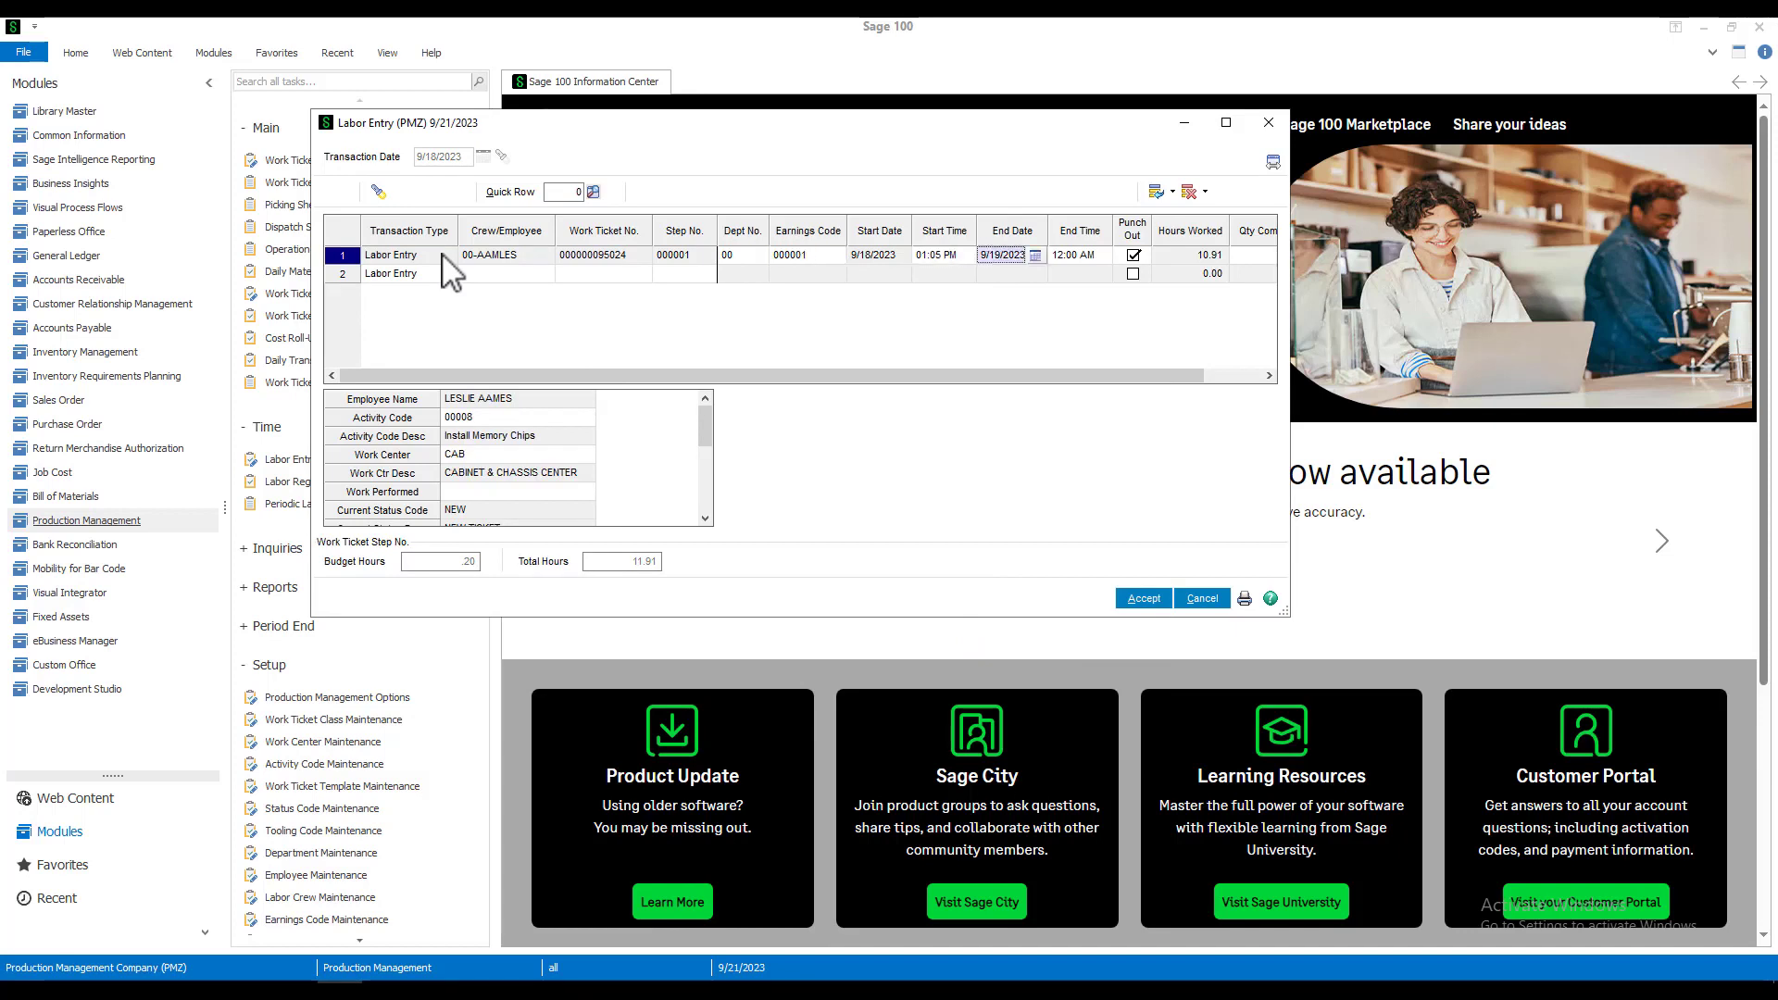
{"action": "key", "text": "Tab"}
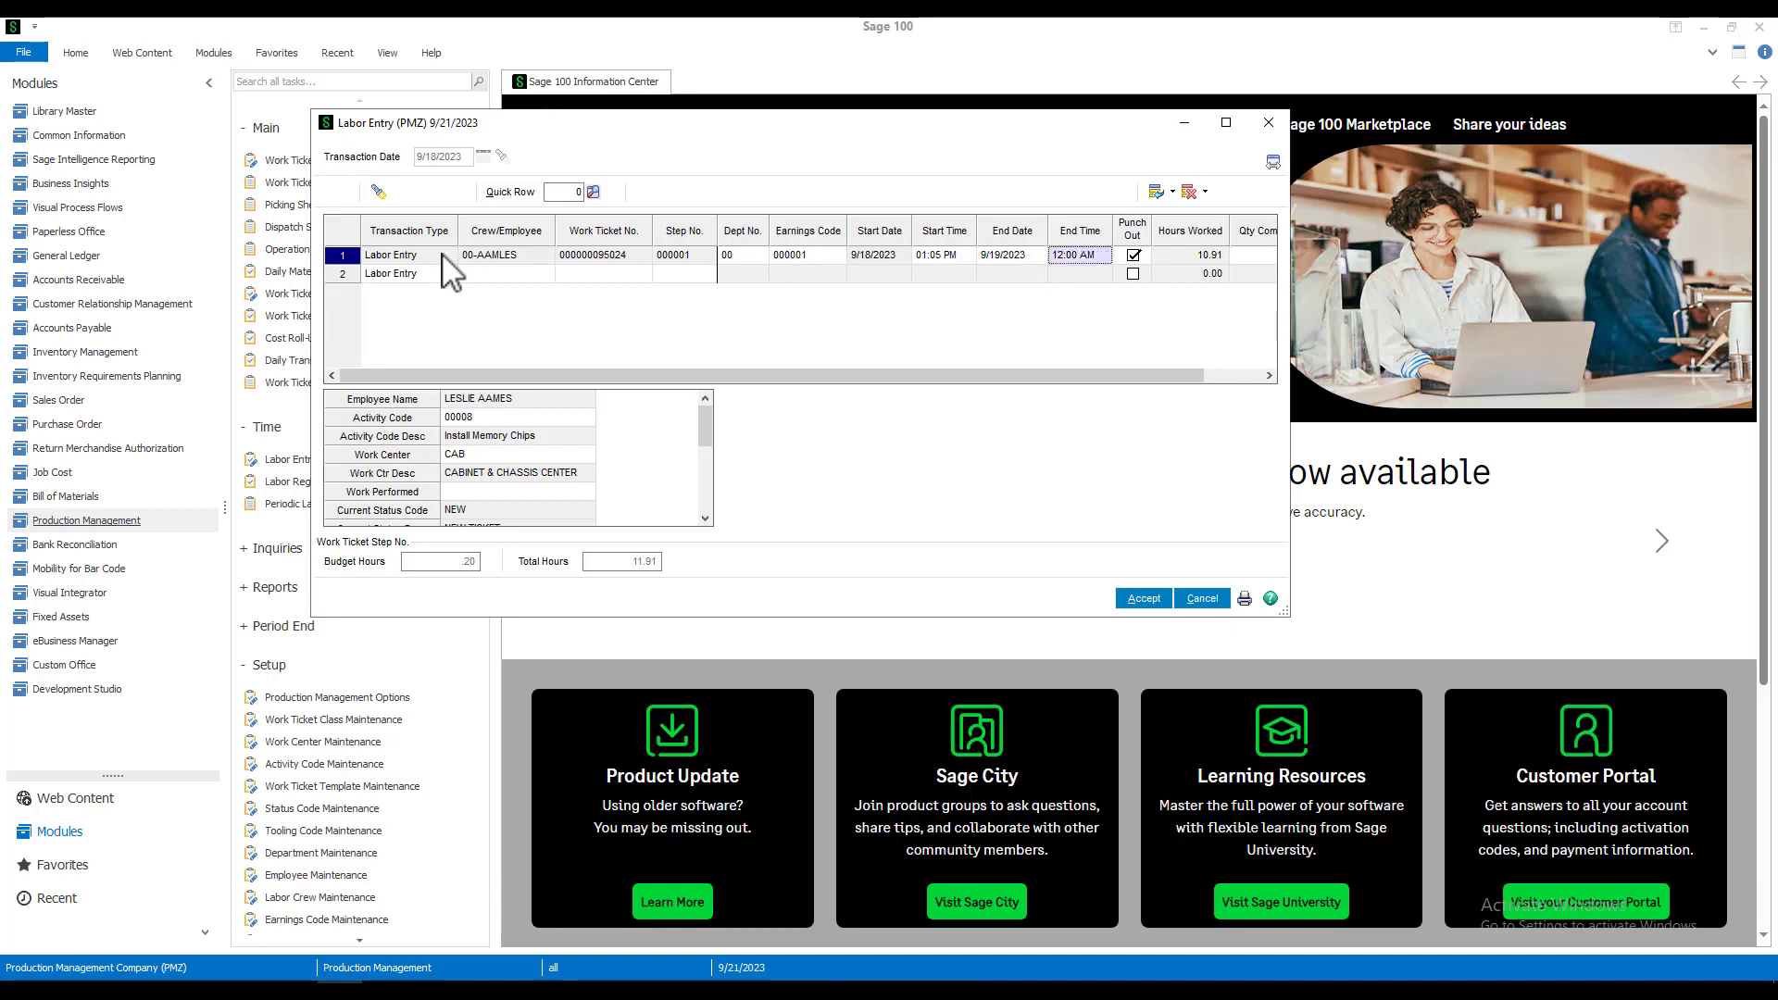
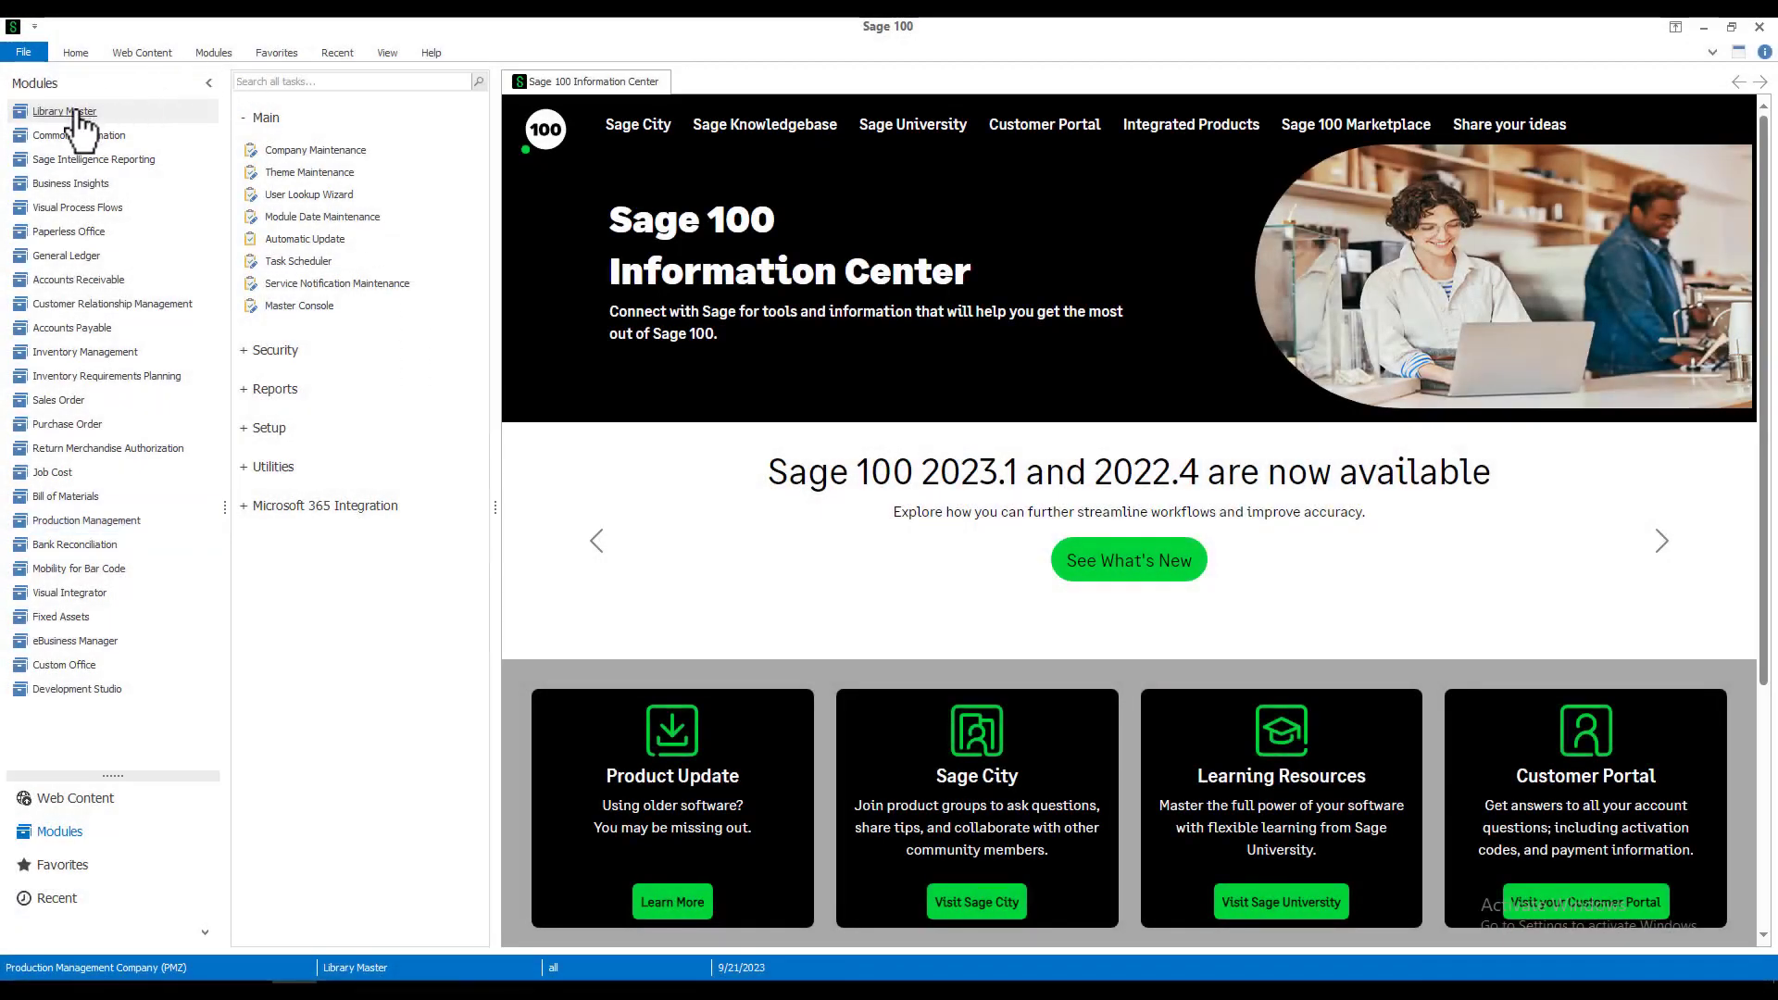
Step: Review the CUSTOM01 theme's settings in Library Master's Theme Maintenance and close it without saving
{"action": "left_click", "coordinate": [336, 177]}
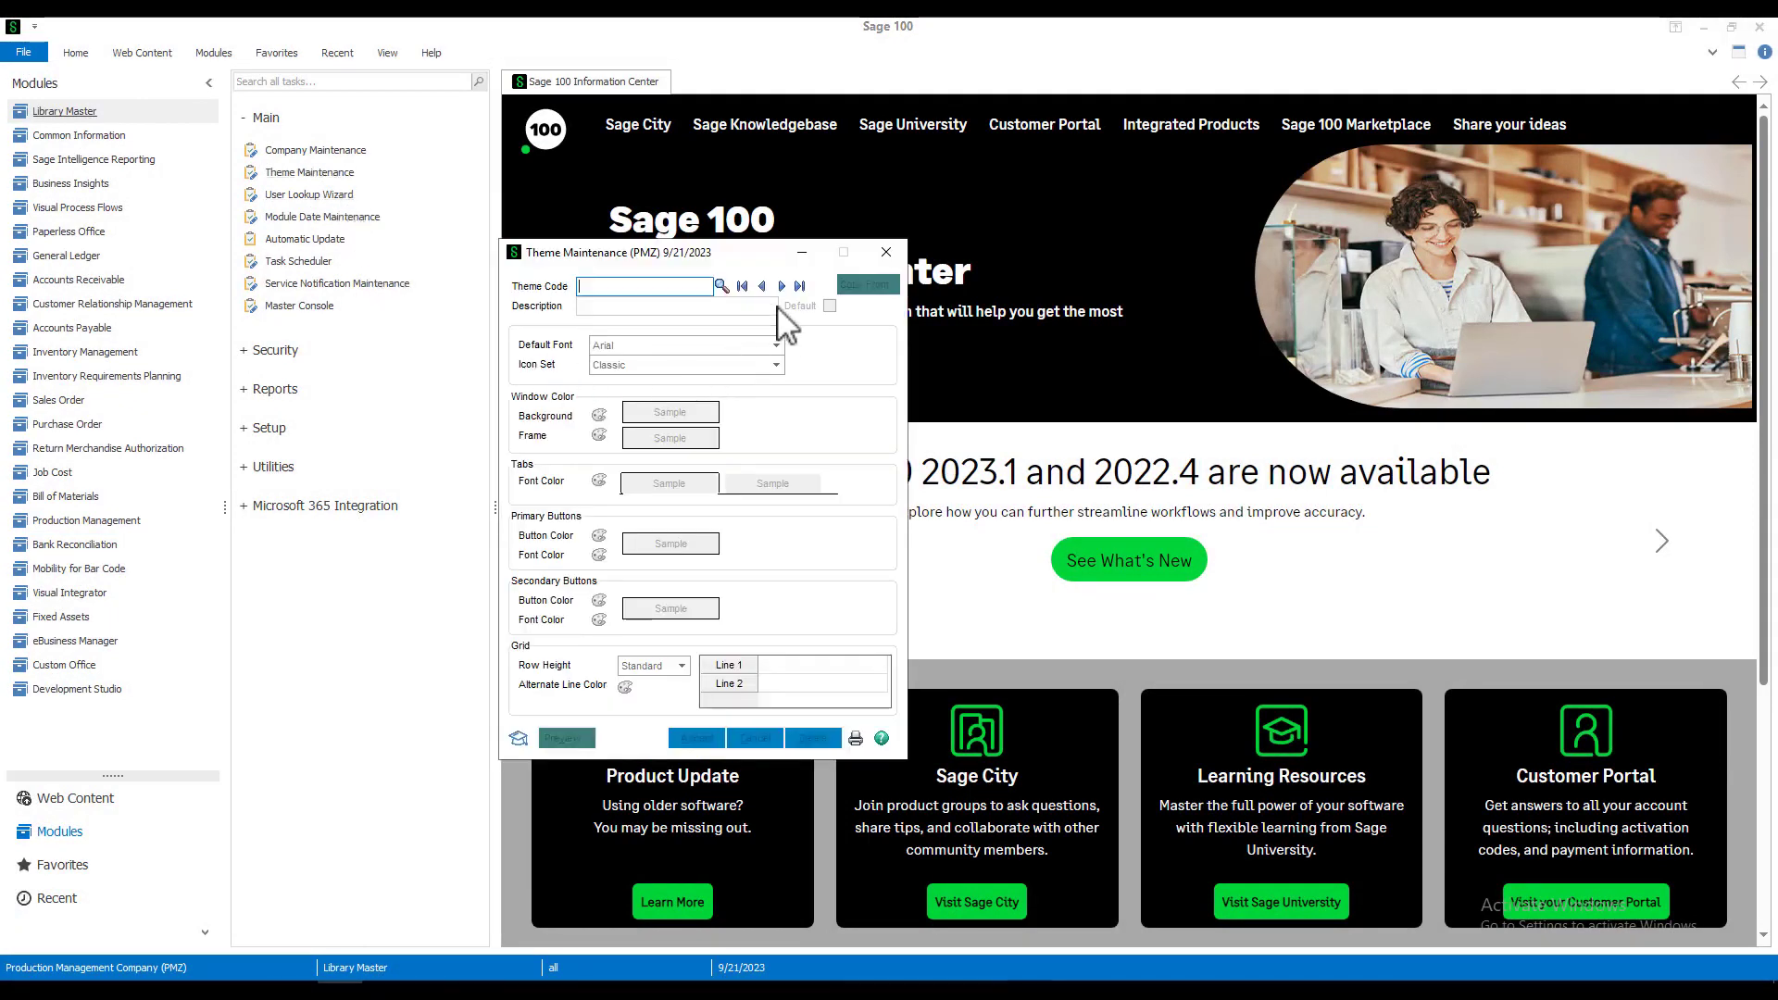
{"action": "left_click", "coordinate": [722, 286]}
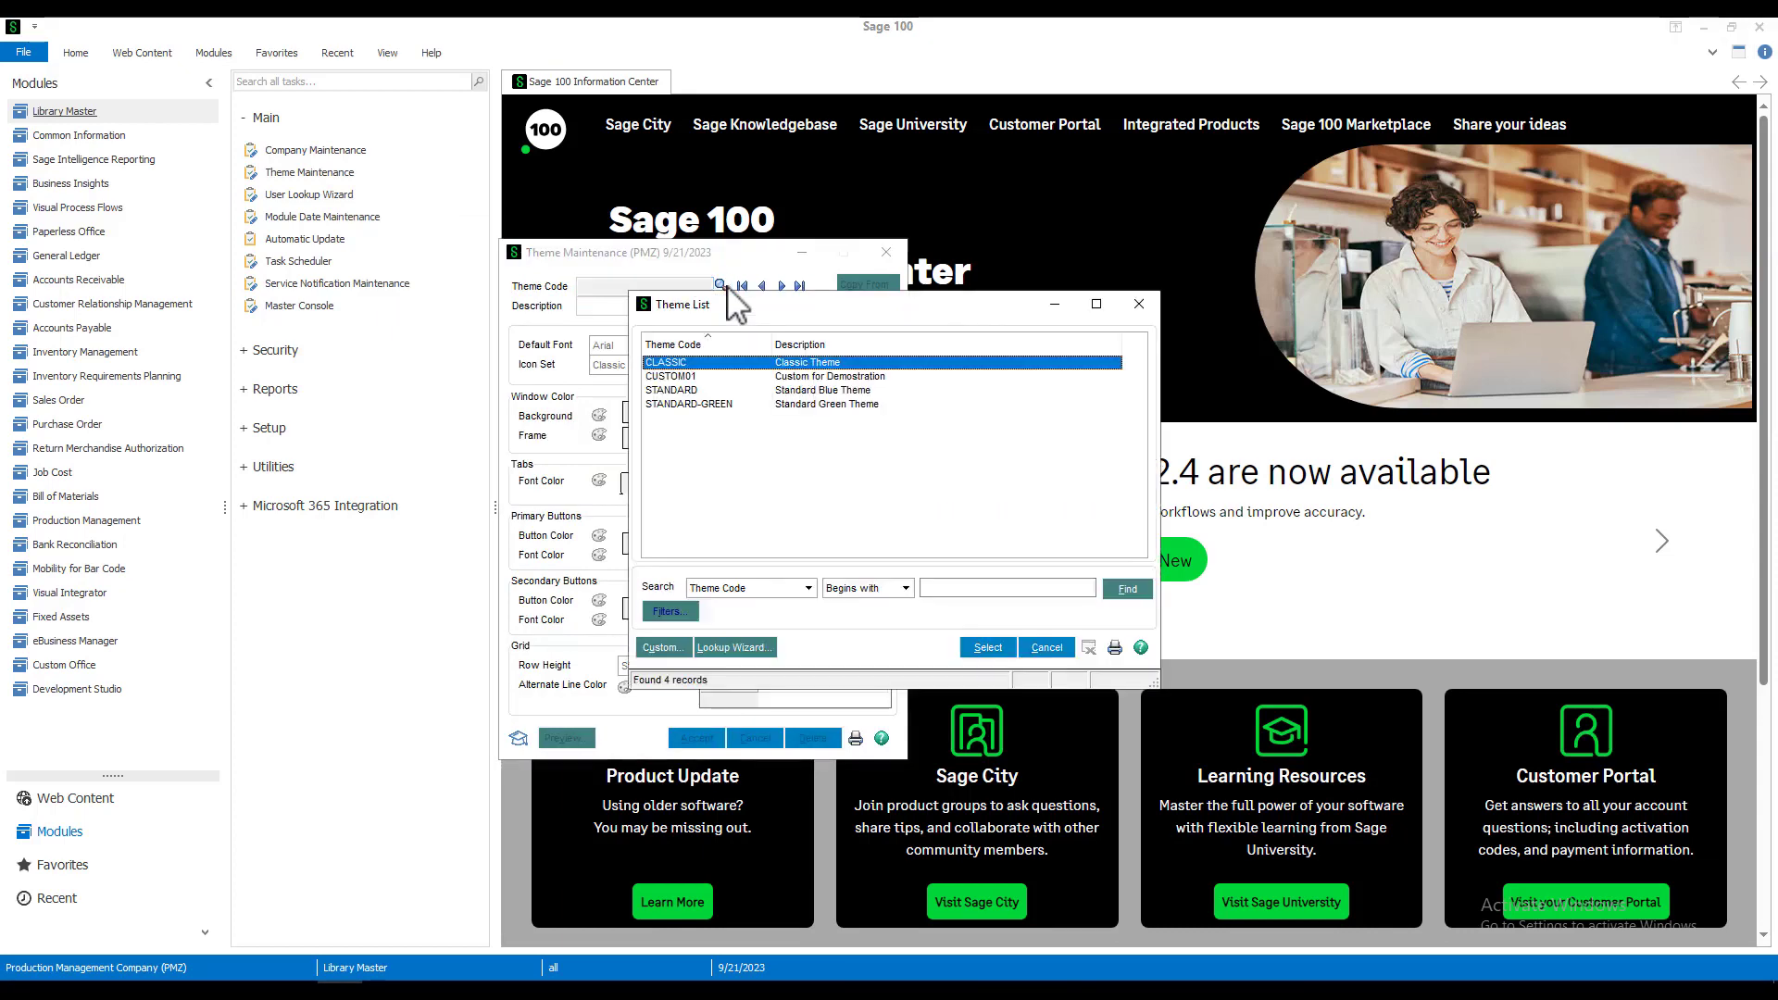
{"action": "left_click", "coordinate": [699, 377]}
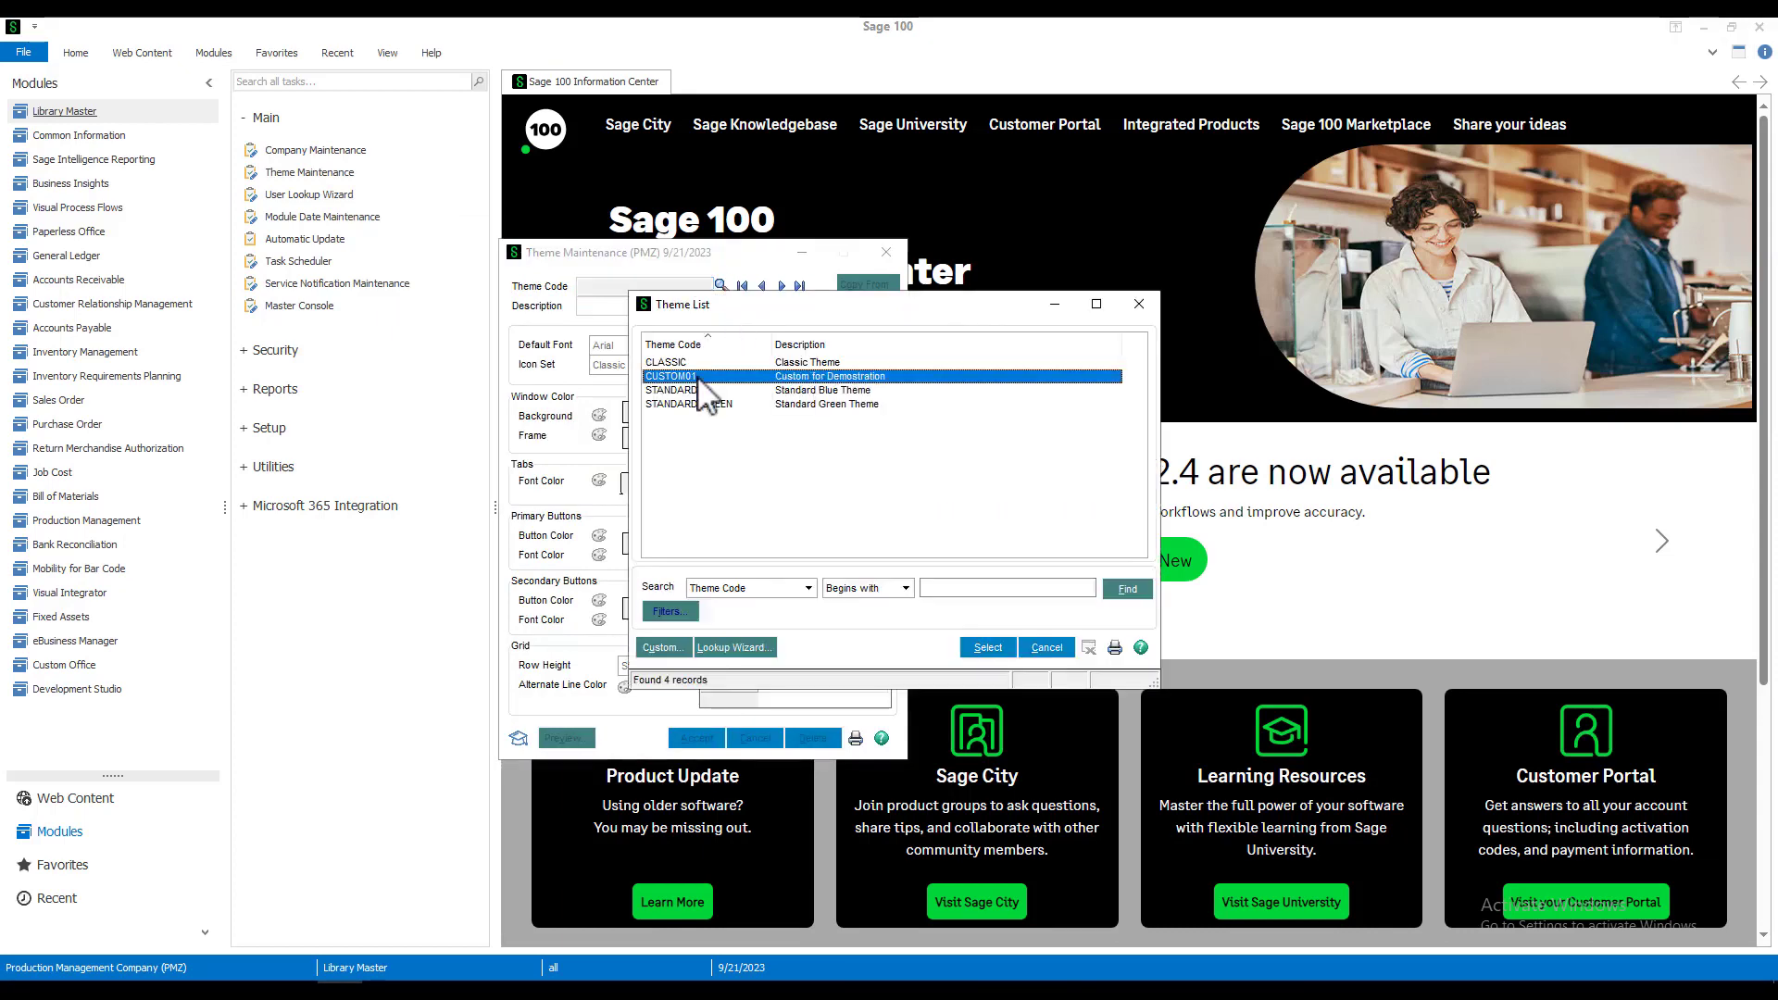
{"action": "left_click", "coordinate": [991, 648]}
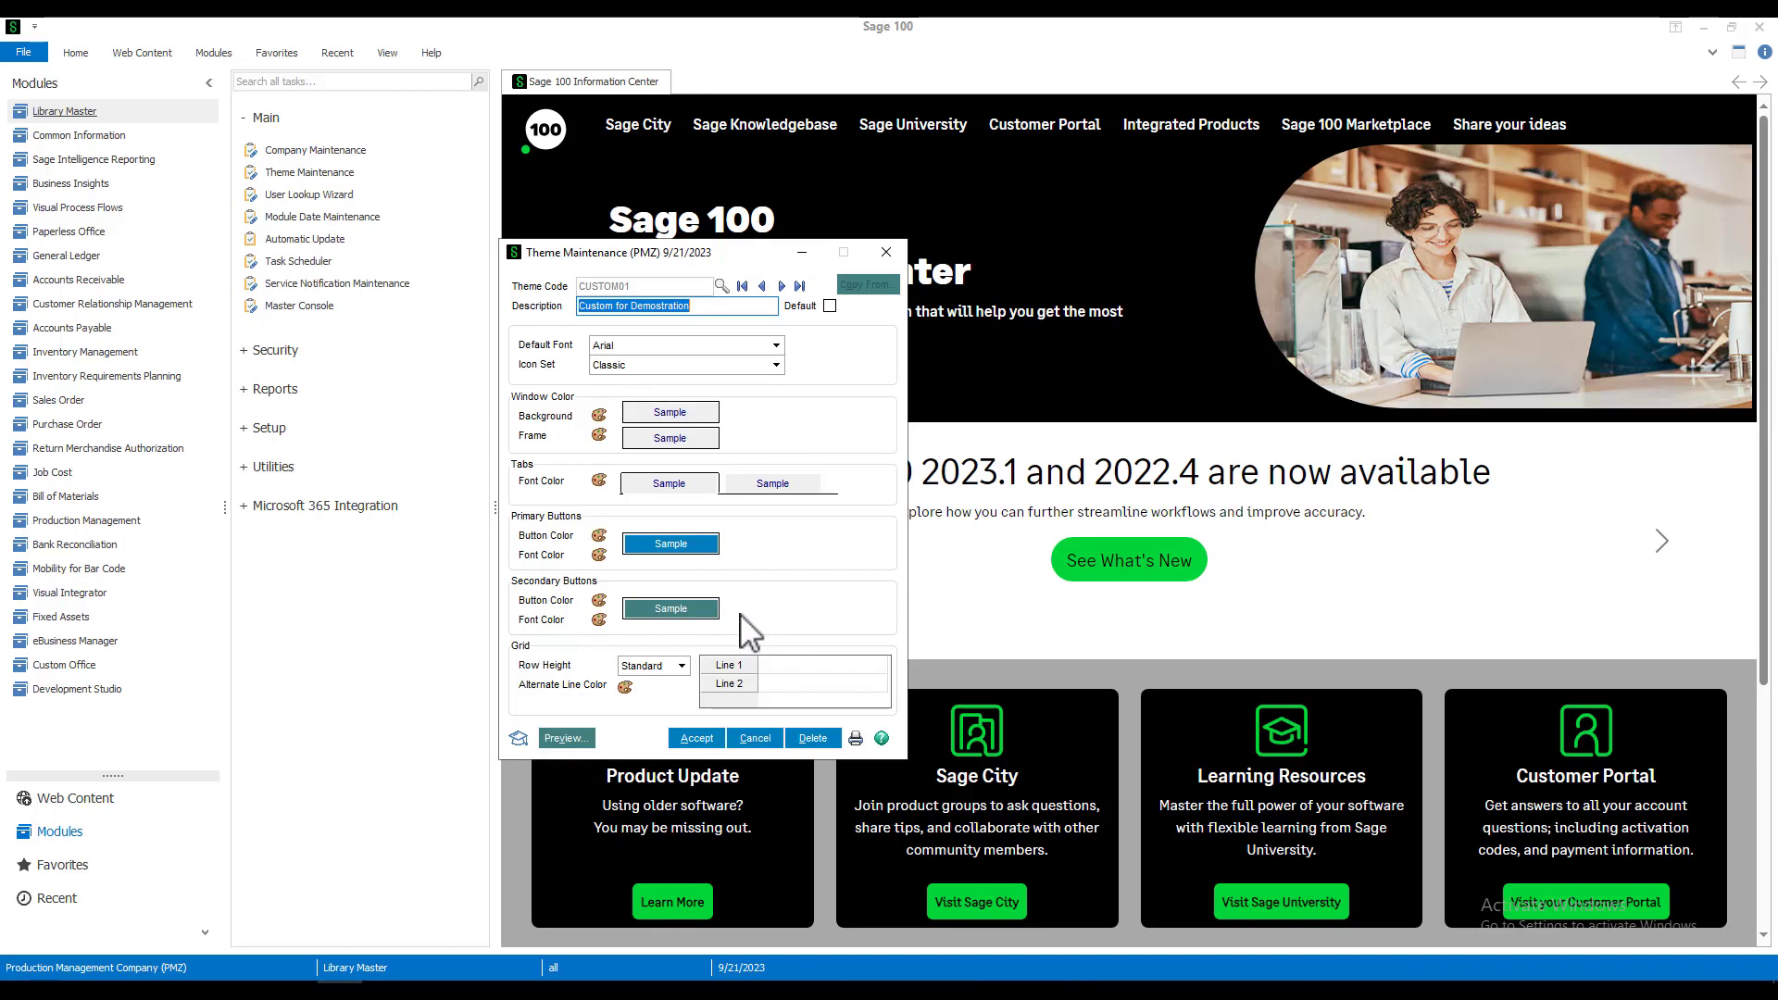
{"action": "left_click", "coordinate": [768, 740]}
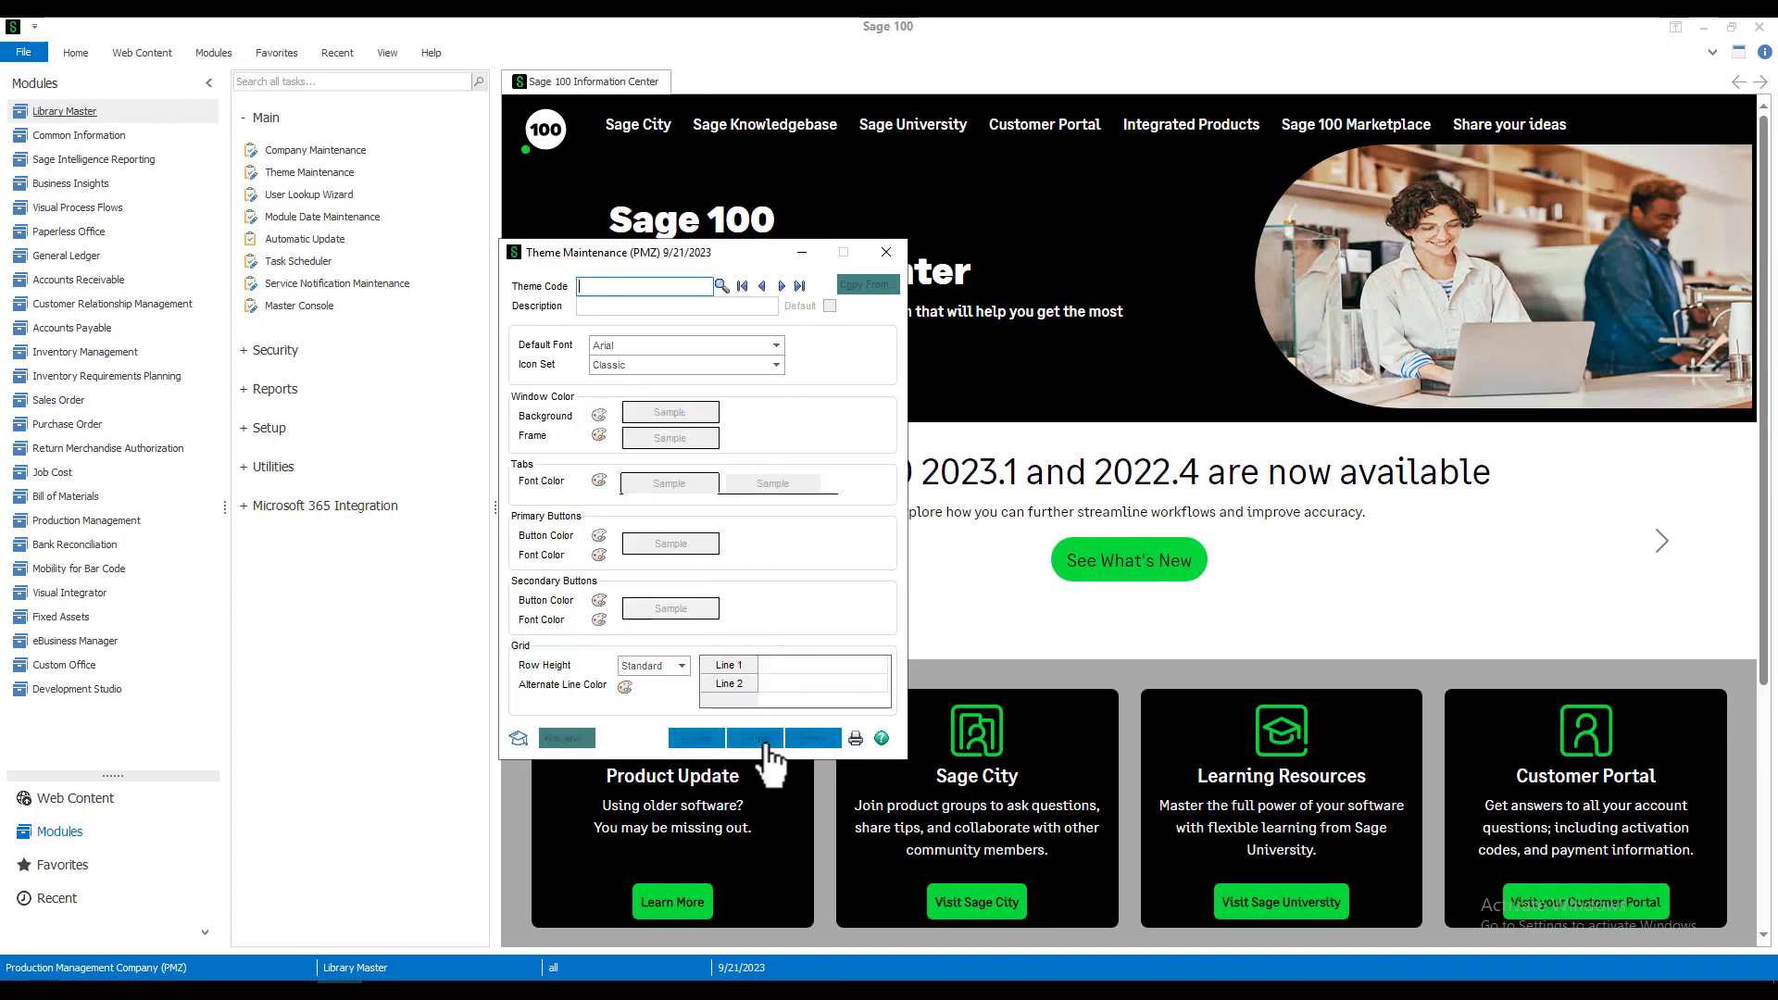
{"action": "left_click", "coordinate": [887, 252]}
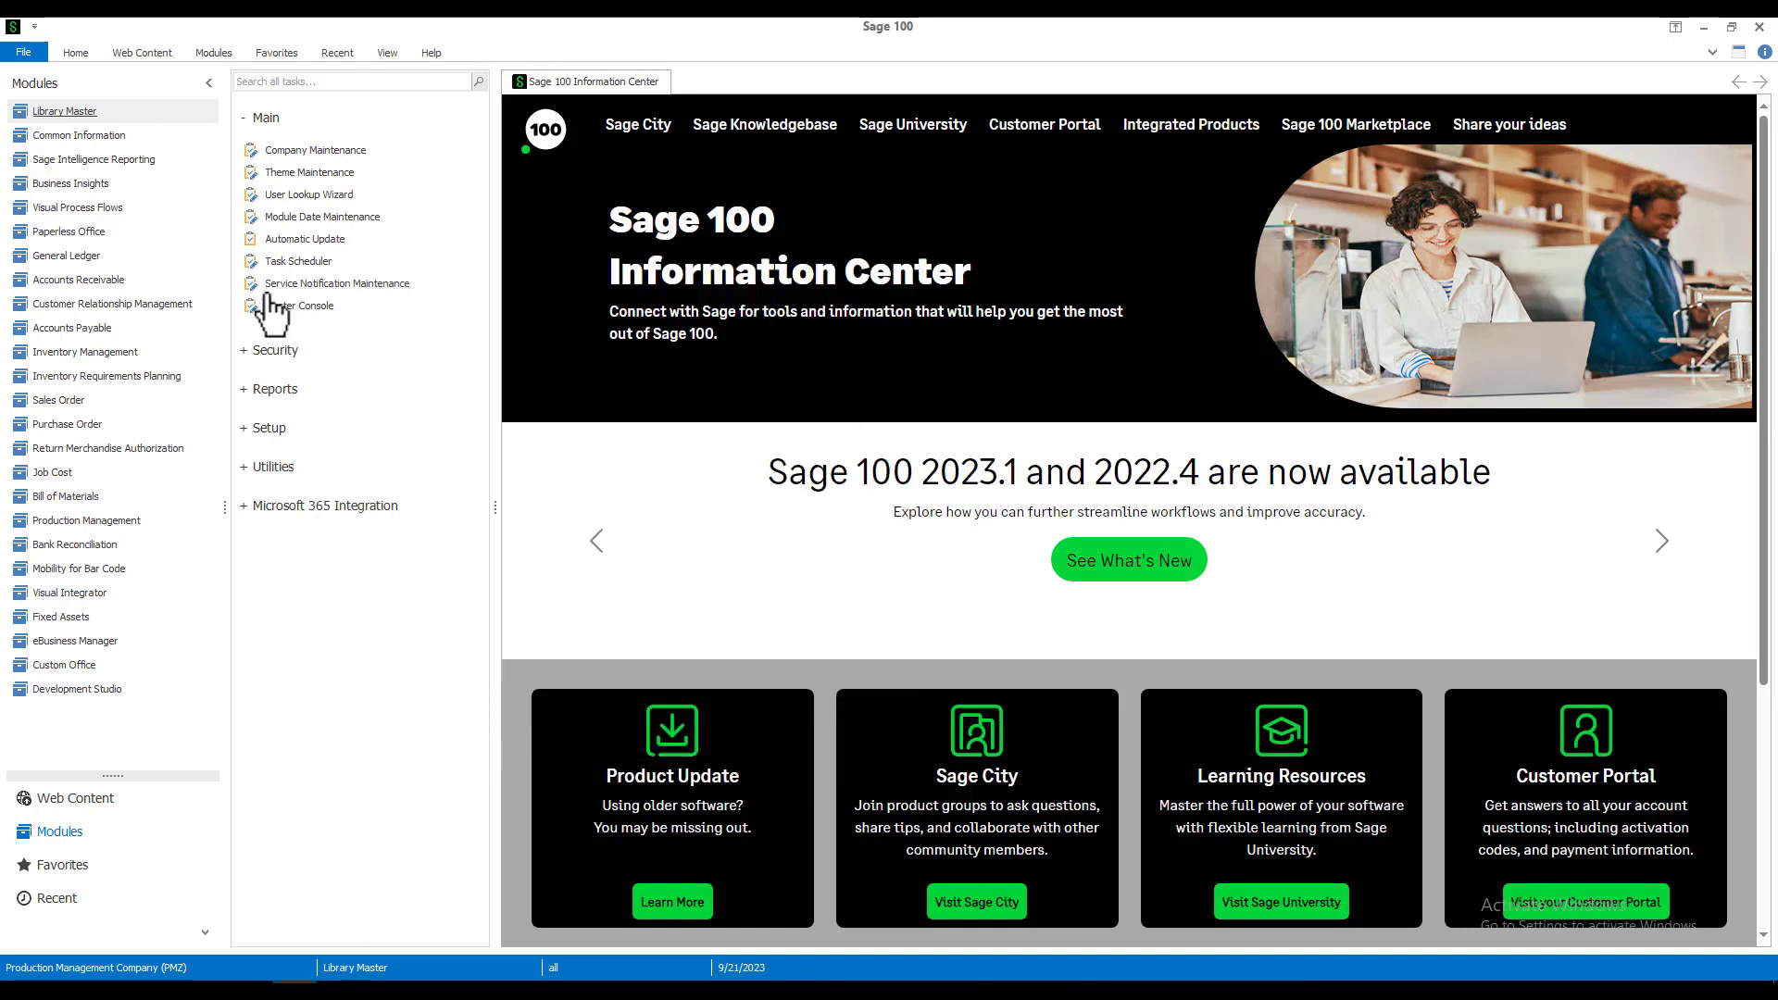
Step: View the 100MHz motherboard item in Inventory Management's Item Maintenance, then cancel the record and close the window
{"action": "left_click", "coordinate": [82, 351]}
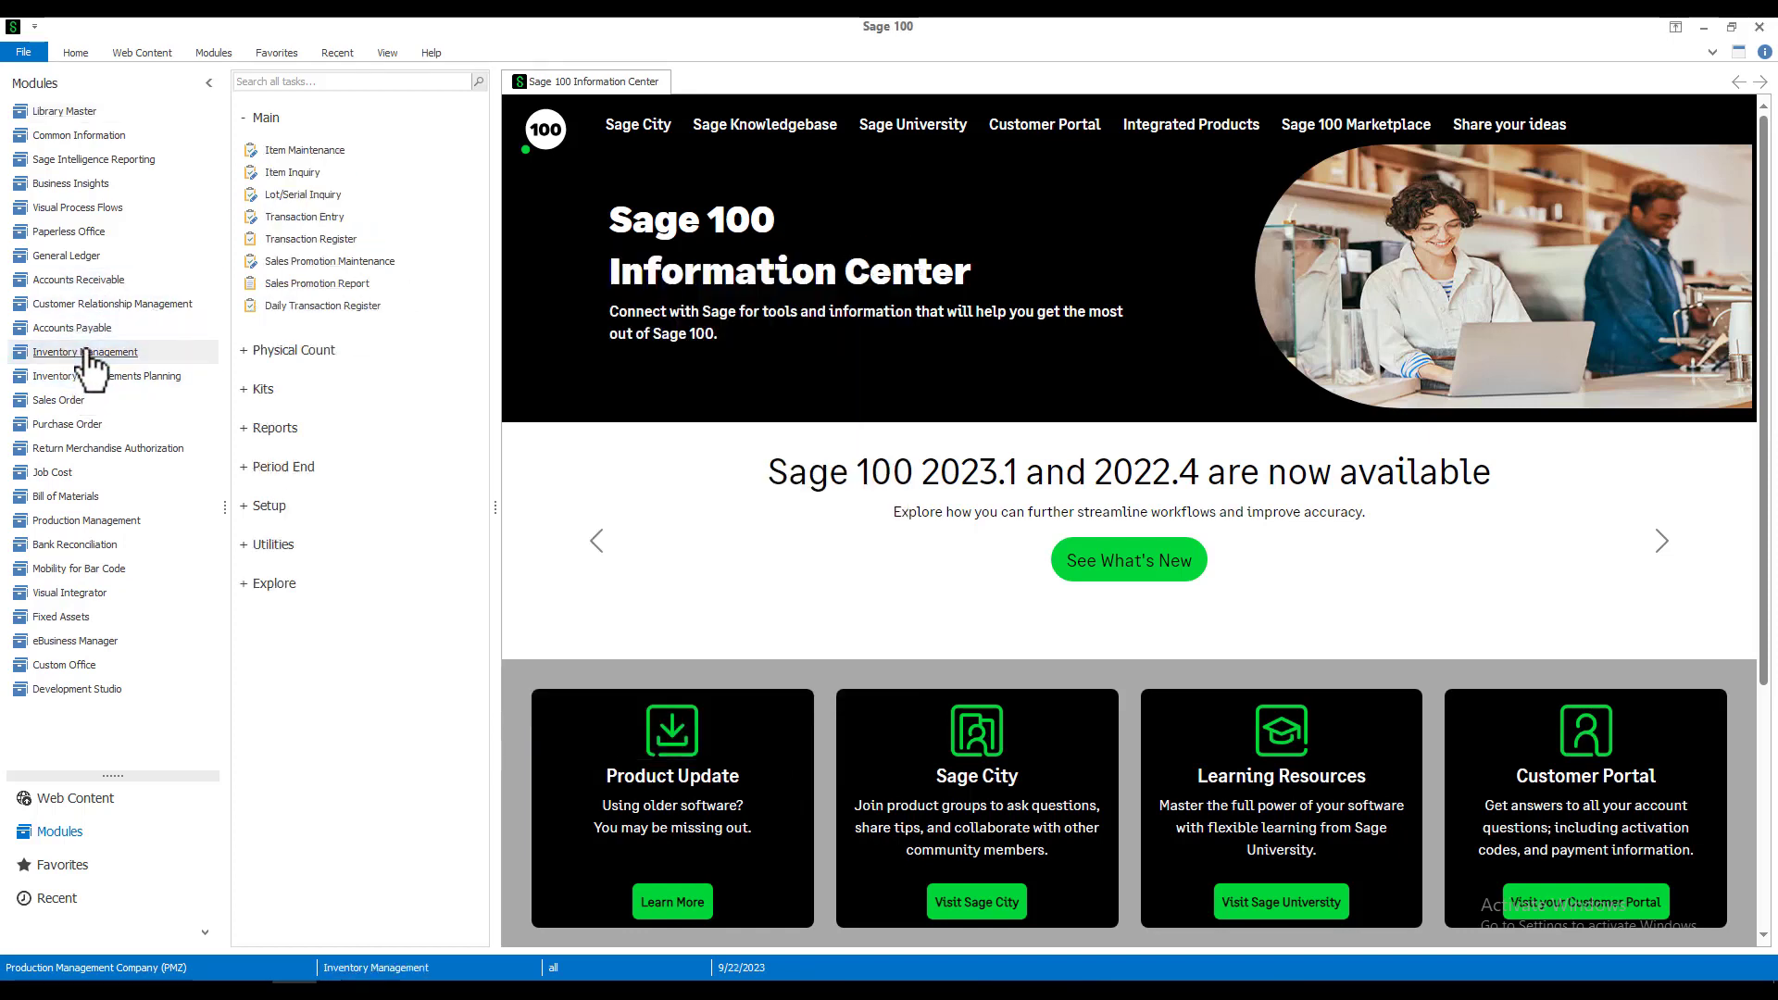
{"action": "left_click", "coordinate": [290, 150]}
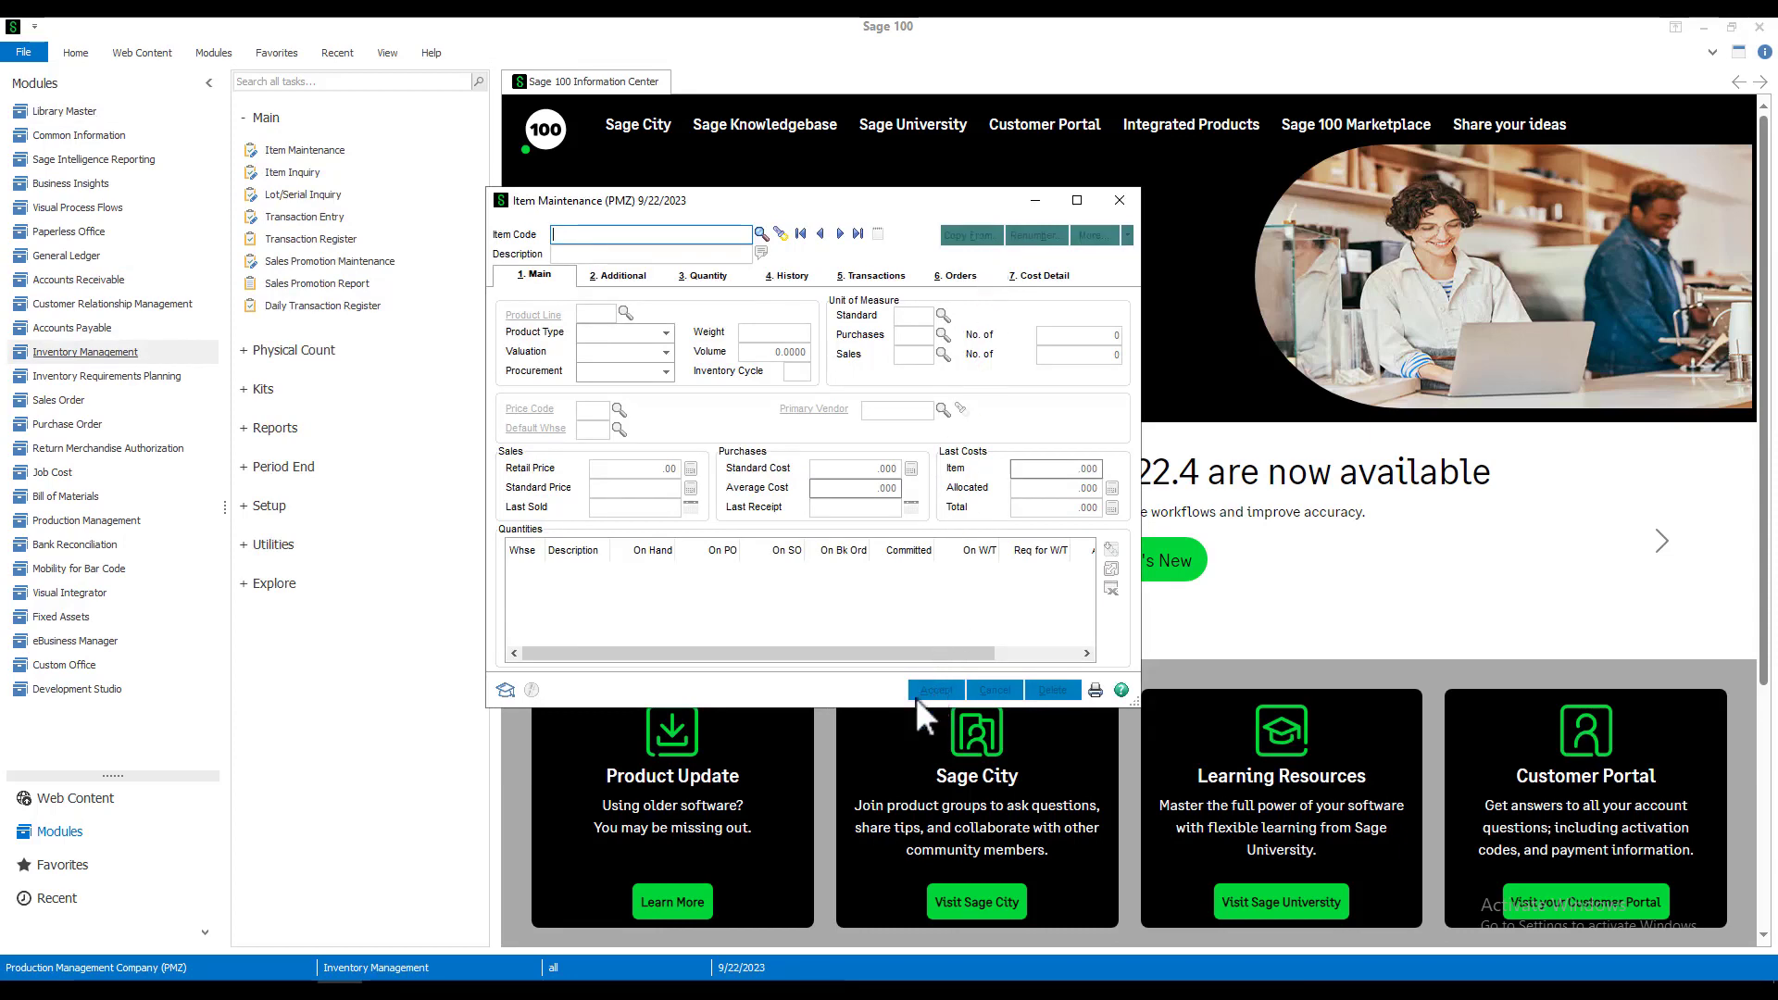
{"action": "left_click", "coordinate": [761, 233]}
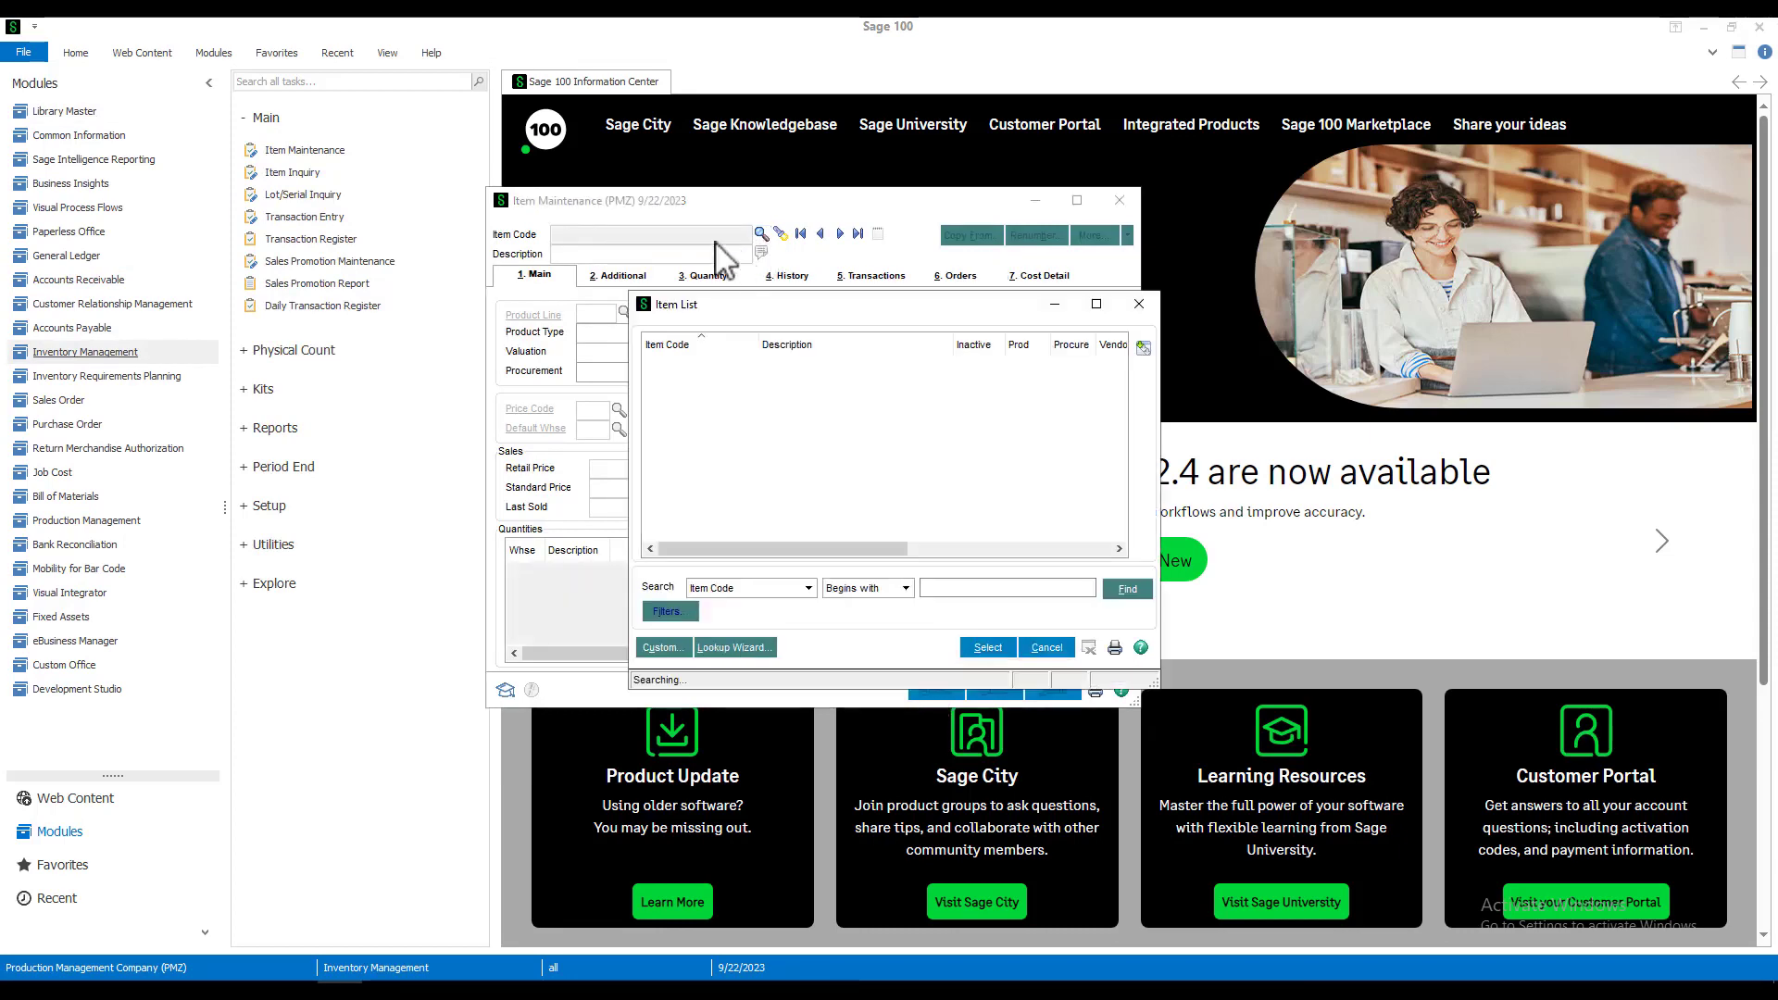
{"action": "left_click", "coordinate": [989, 648]}
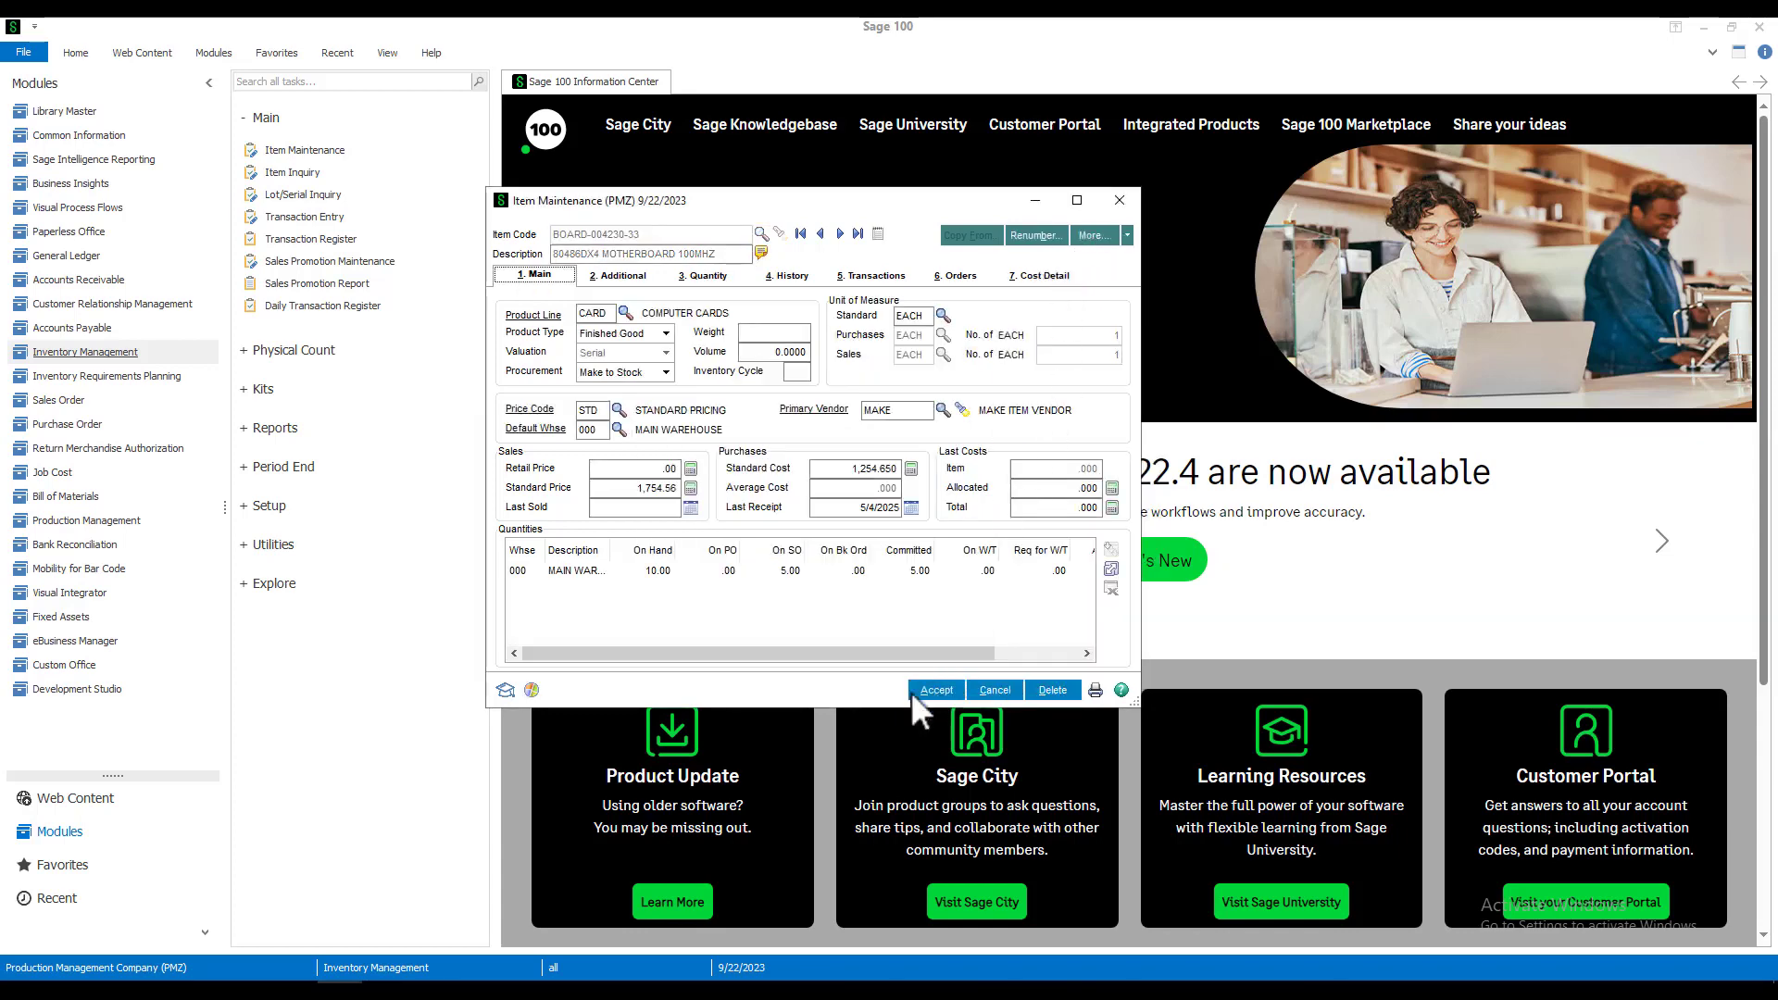
{"action": "left_click", "coordinate": [1012, 690]}
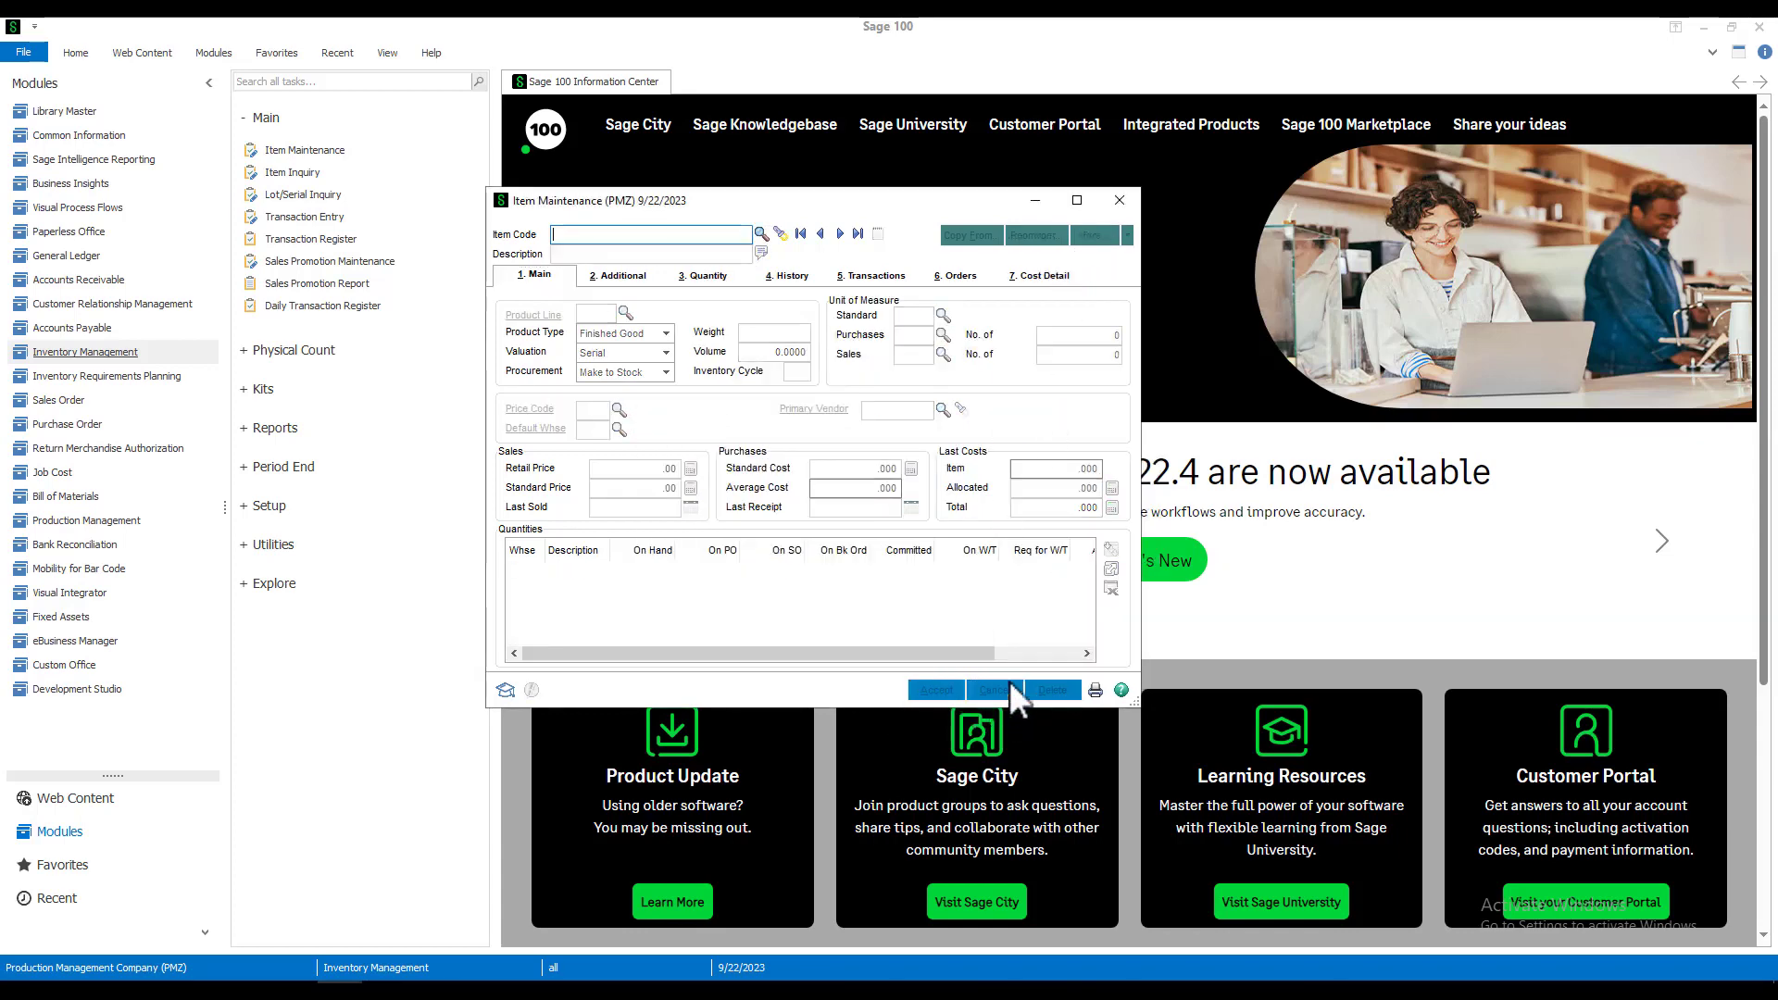
{"action": "left_click", "coordinate": [1118, 198]}
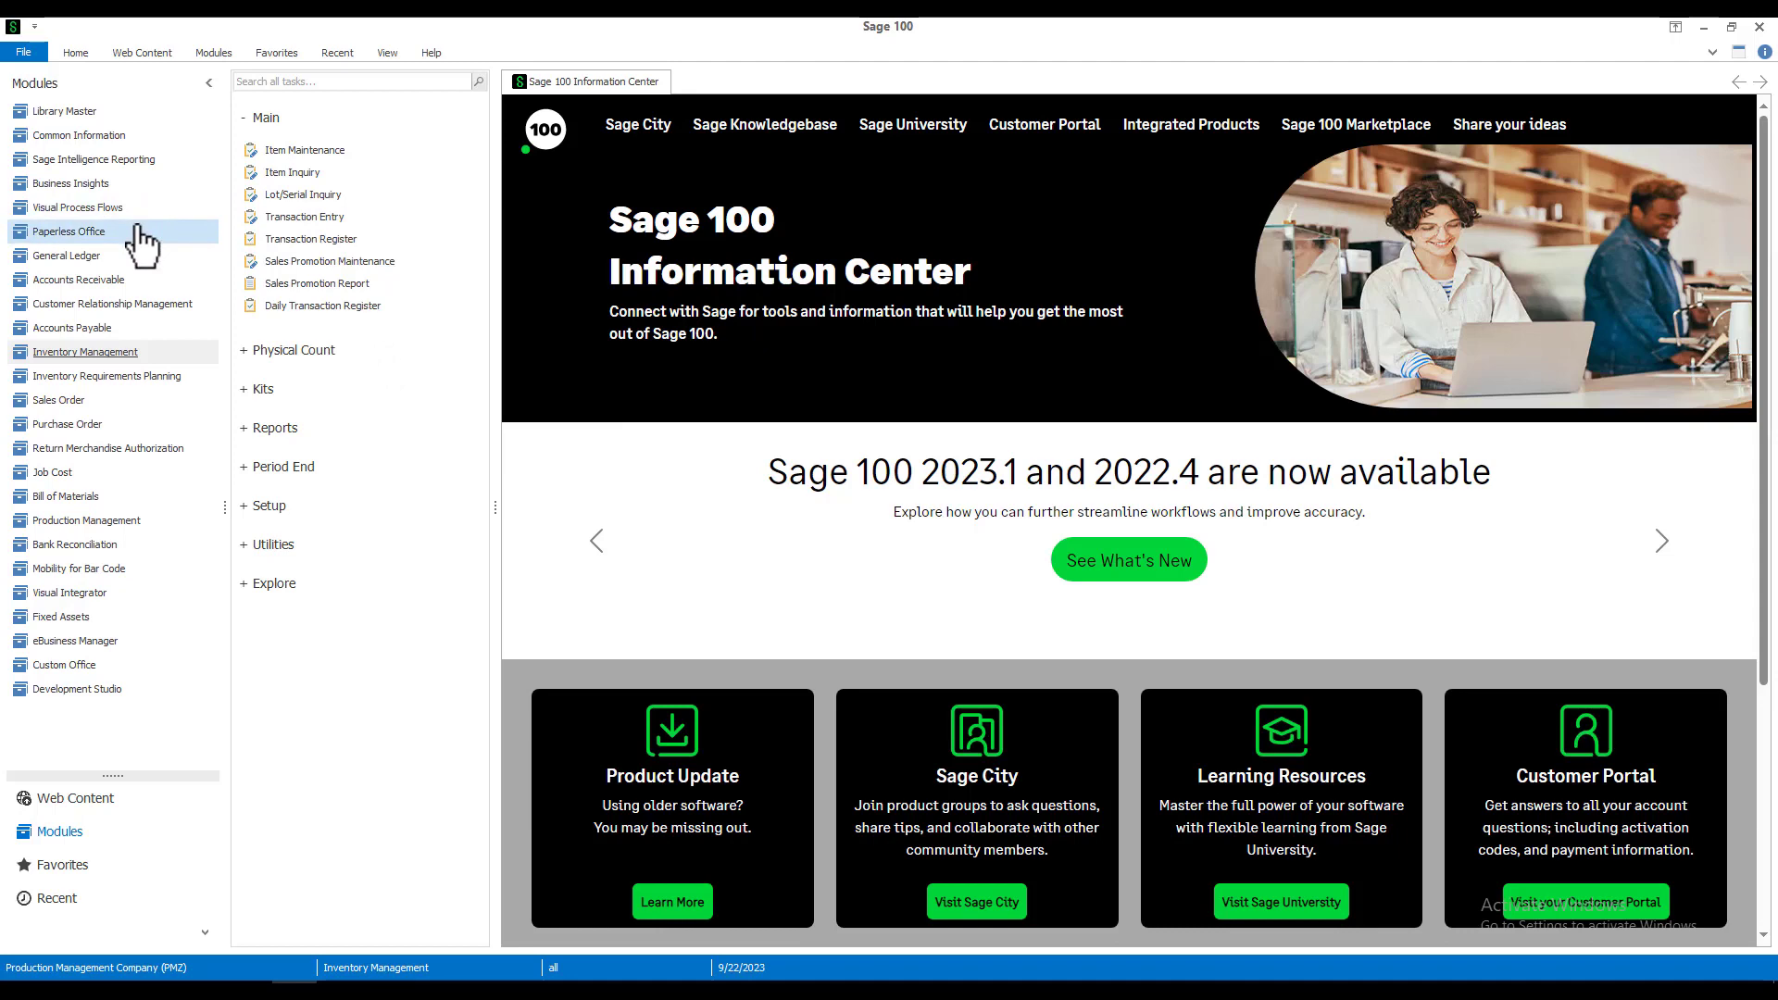
Step: Open Vendor Maintenance in Accounts Payable and load the Computer Room Supply Store vendor from the vendor lookup
{"action": "left_click", "coordinate": [102, 328]}
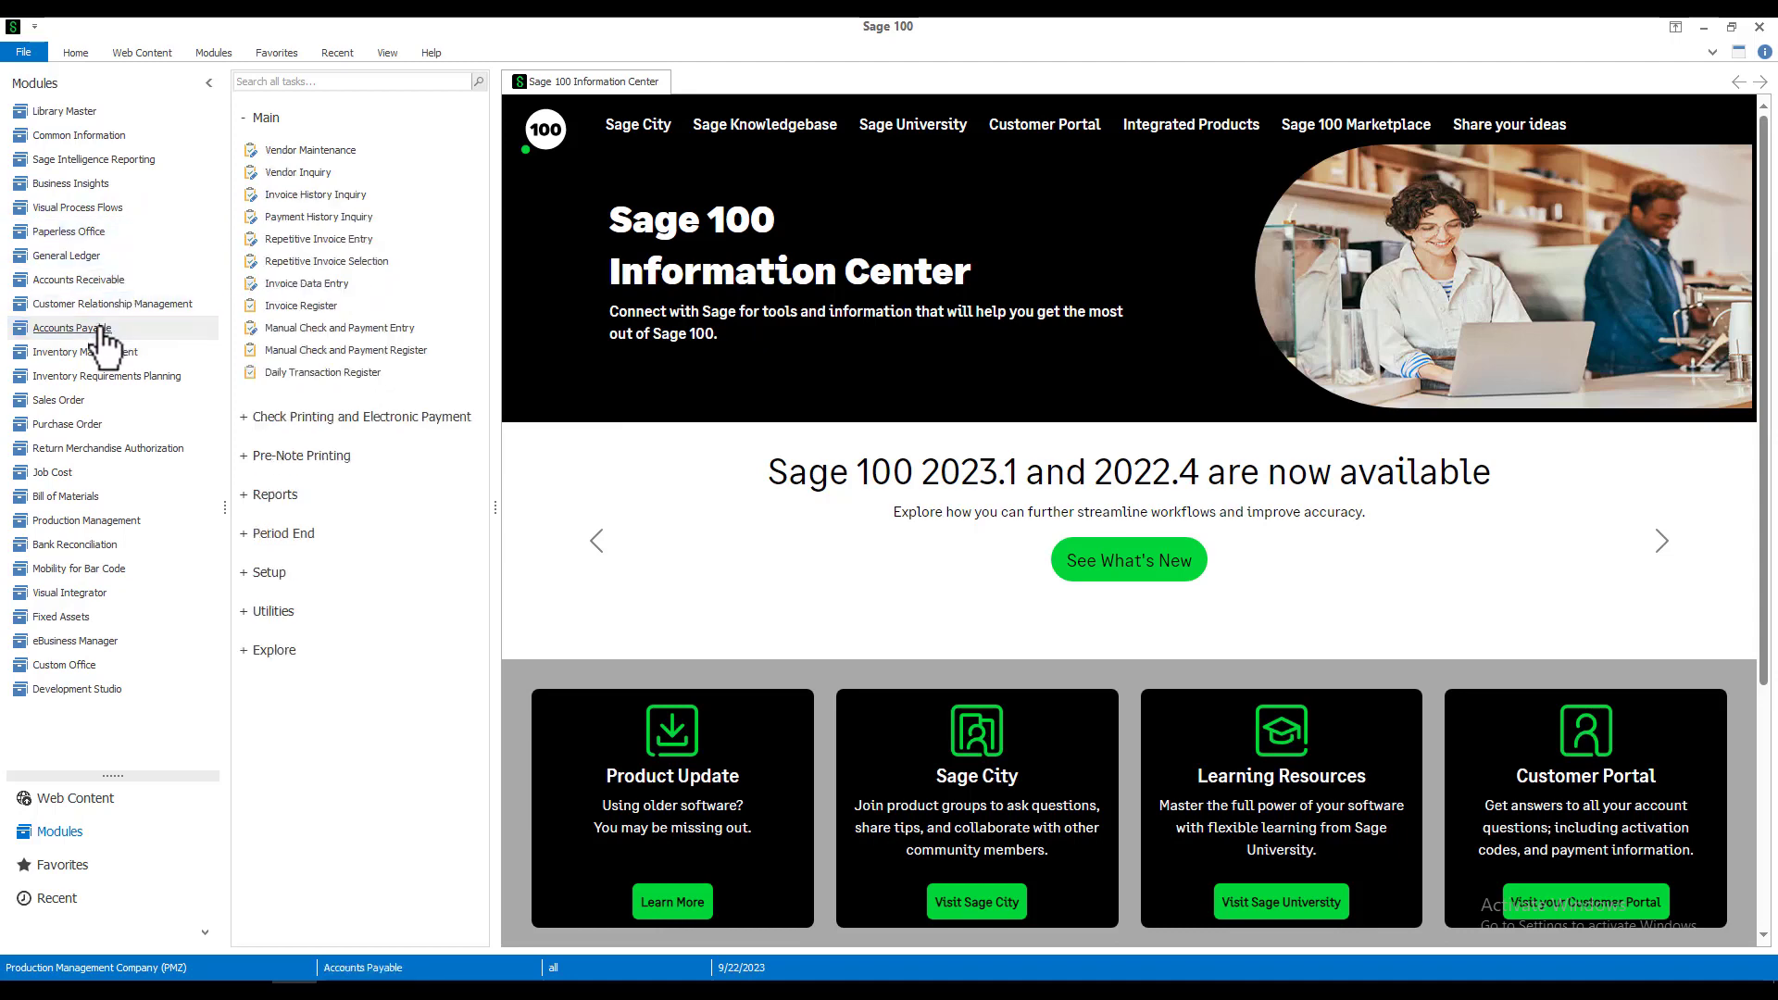
{"action": "left_click", "coordinate": [310, 149]}
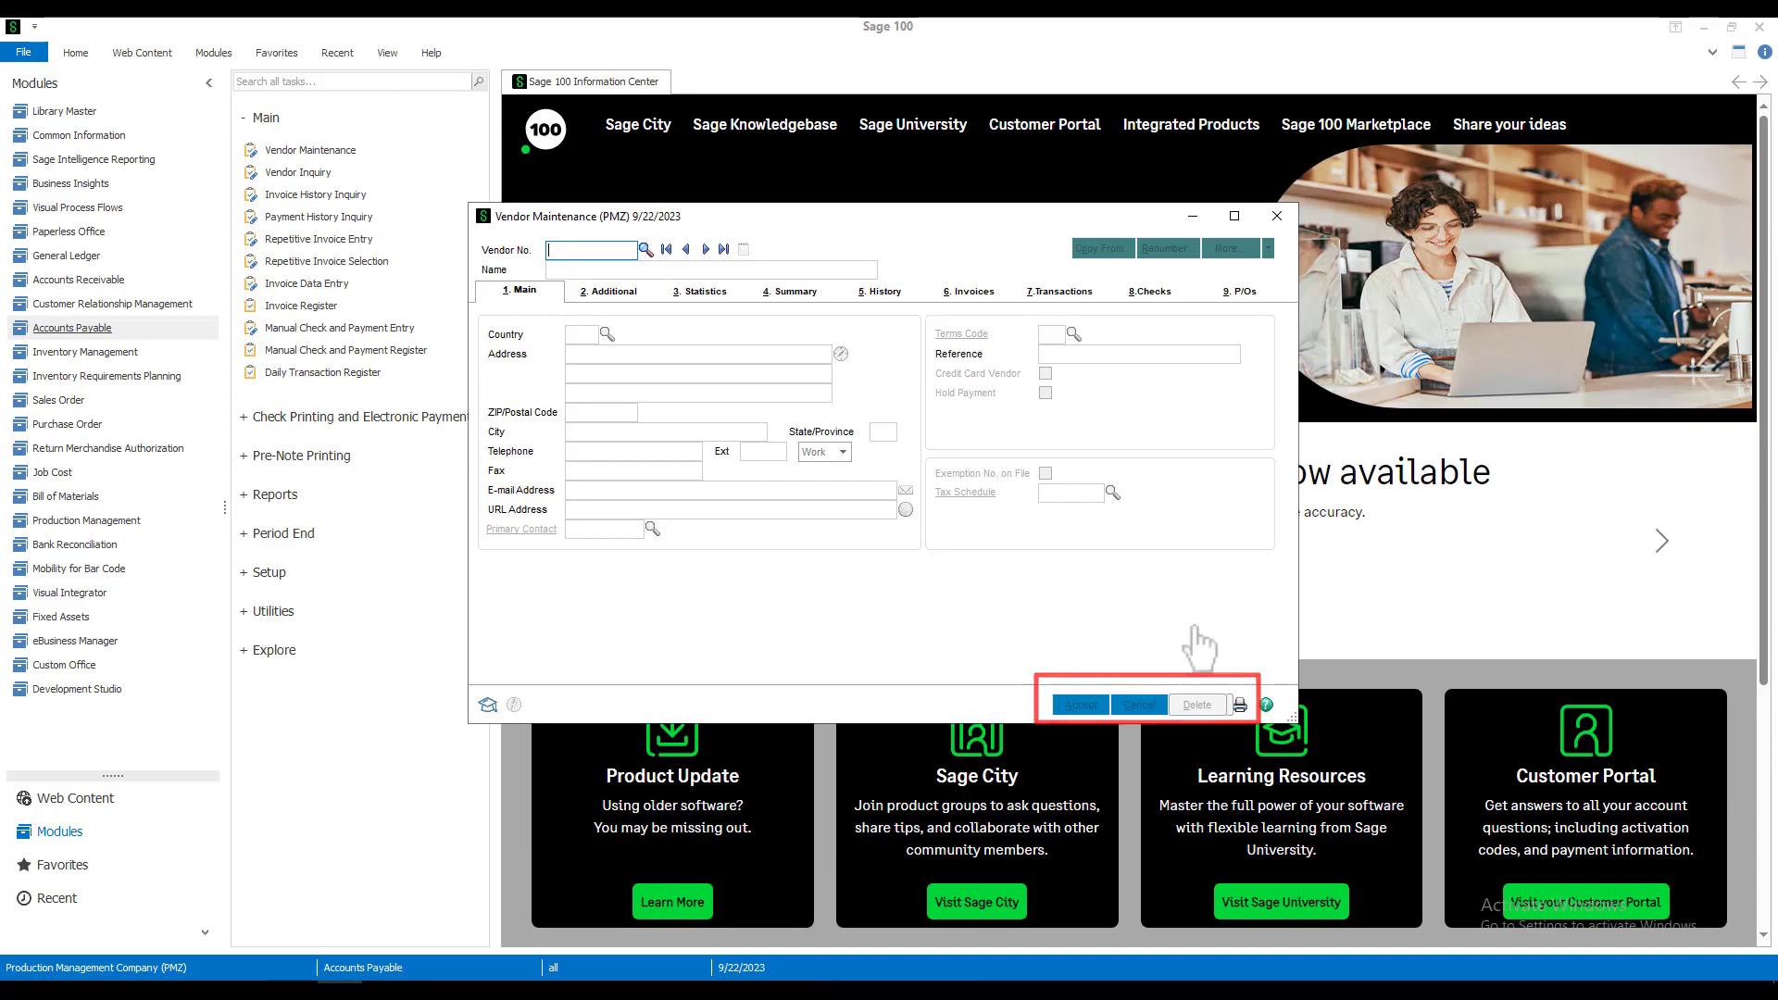
{"action": "left_click", "coordinate": [645, 249]}
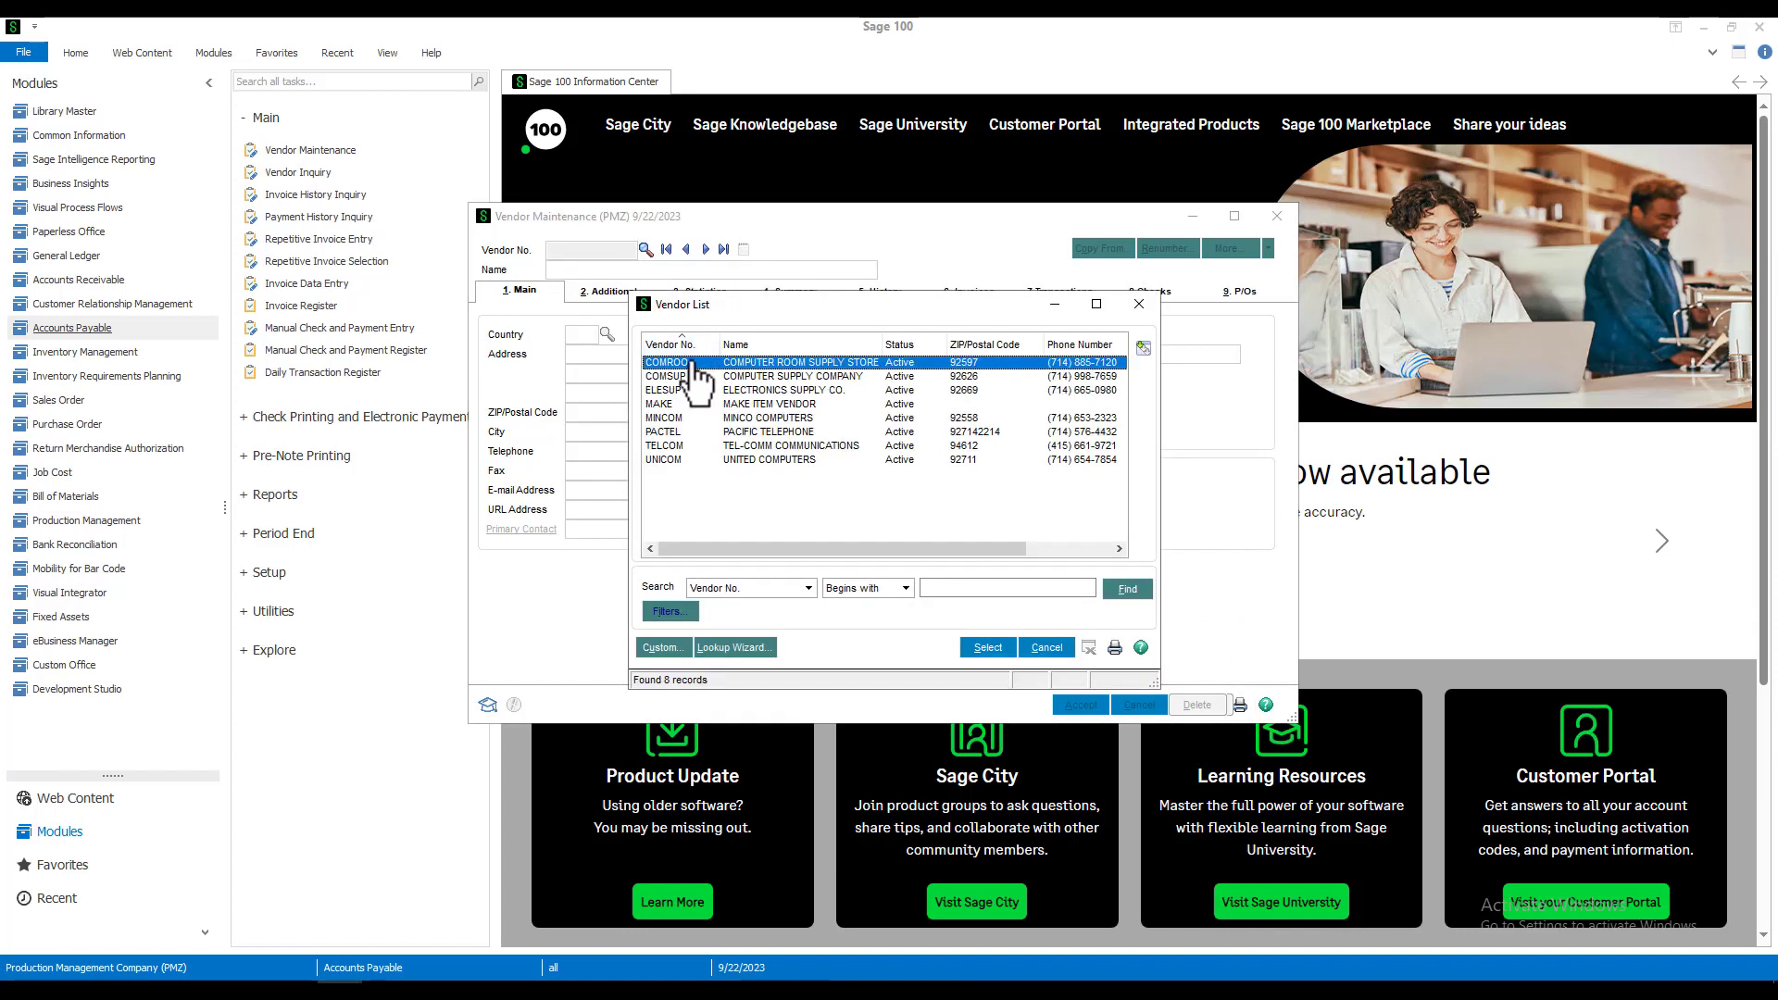
{"action": "left_click", "coordinate": [988, 647]}
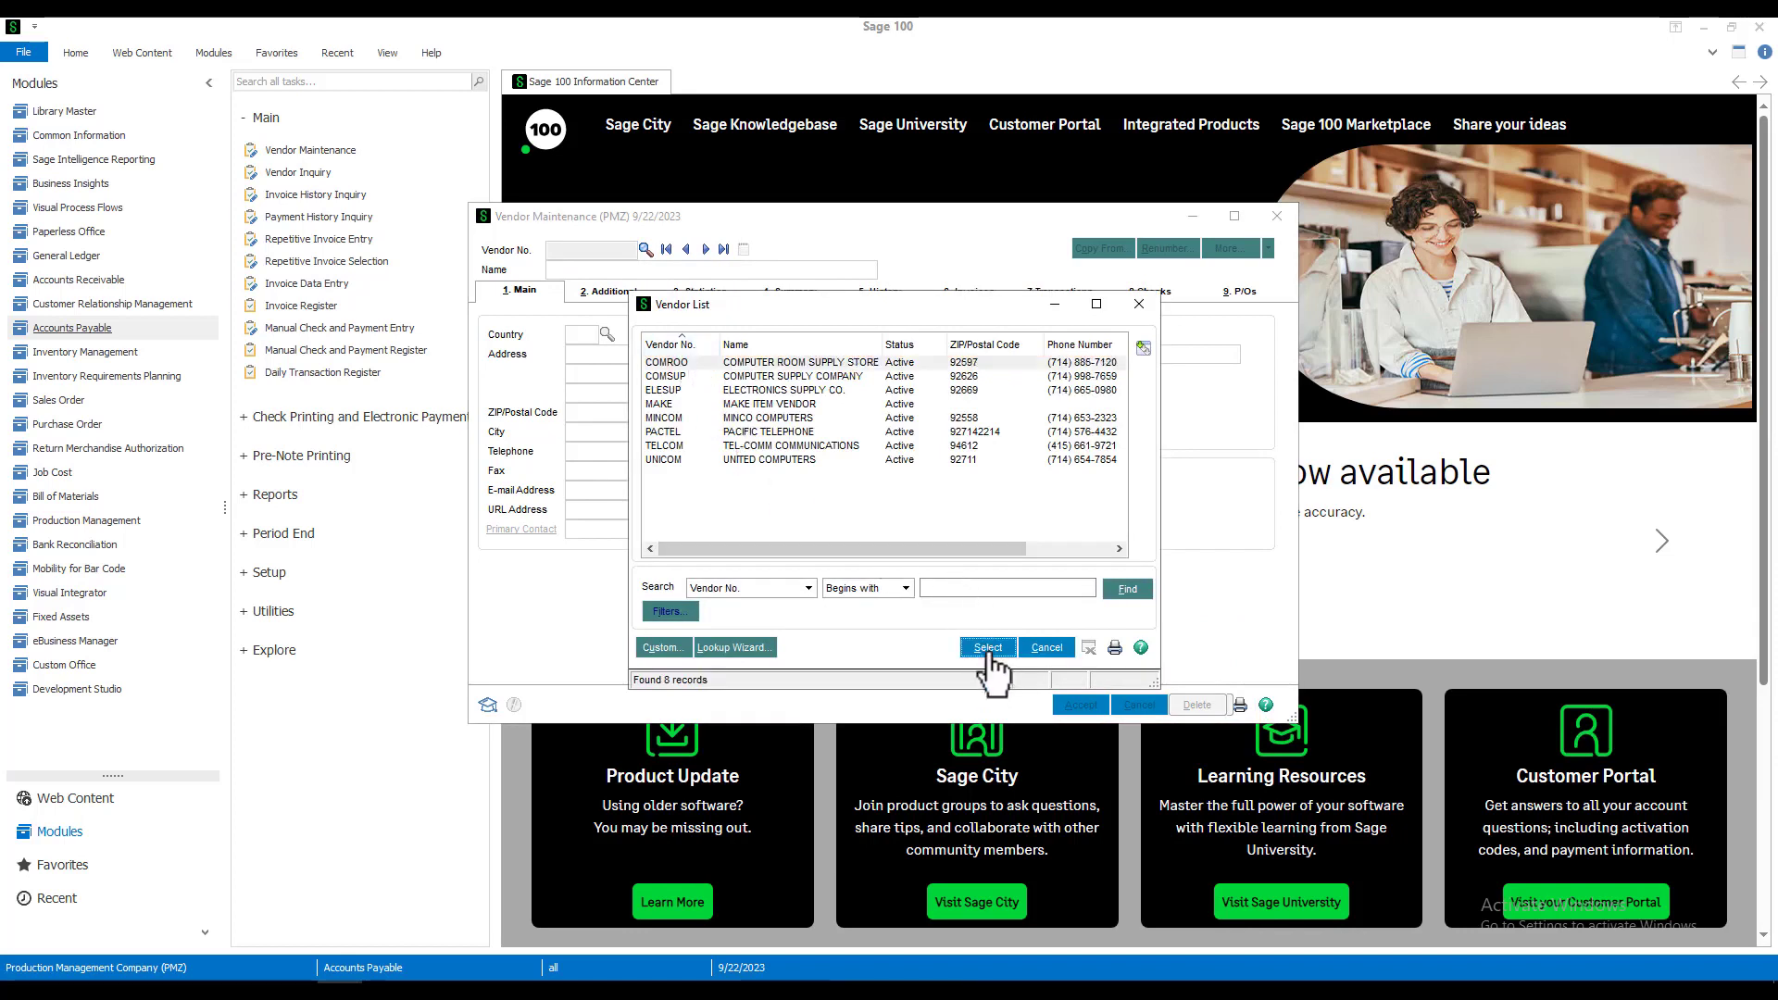